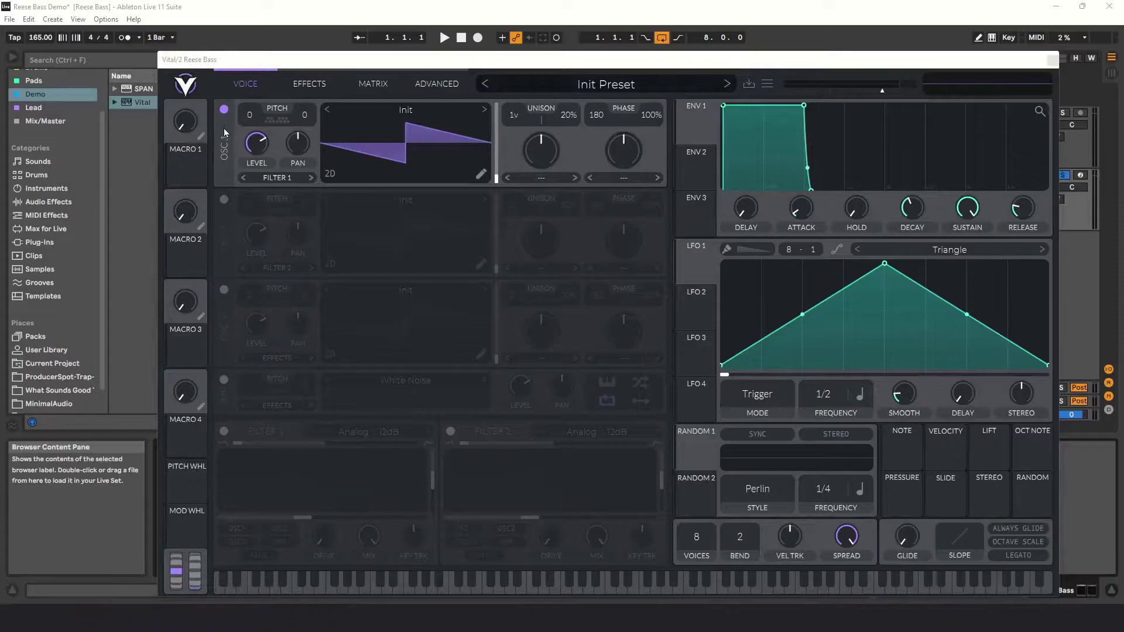
Step: Enable oscillator 2, set both oscillators' transpose to -12, and audition the bass clip
{"action": "left_click", "coordinate": [224, 199]}
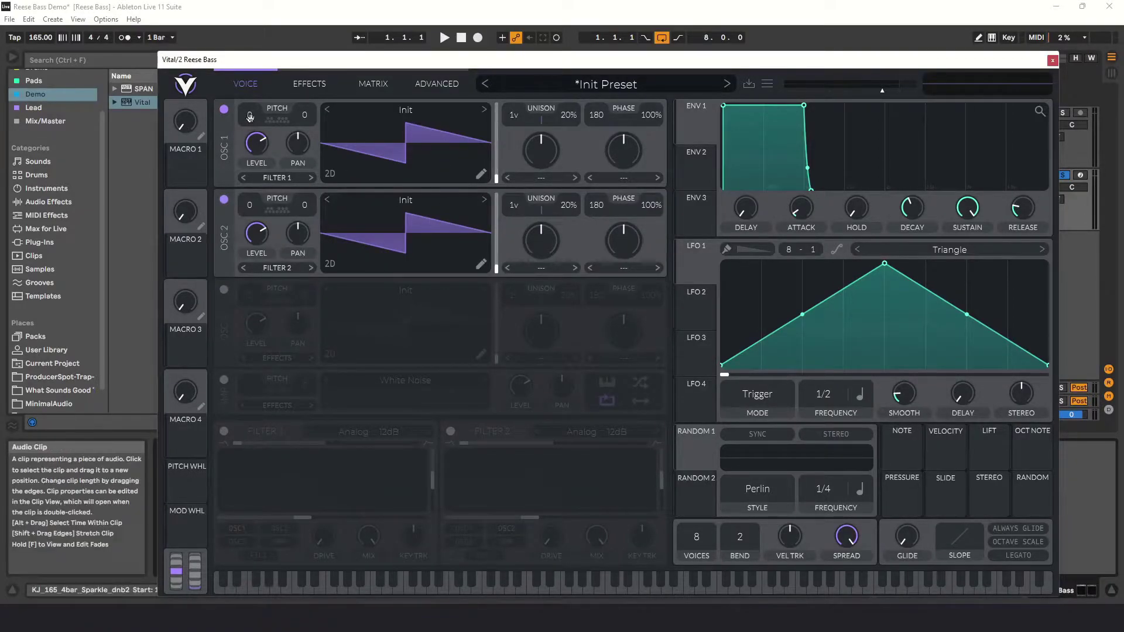
{"action": "left_click_drag", "start_coordinate": [250, 116], "coordinate": [251, 127]}
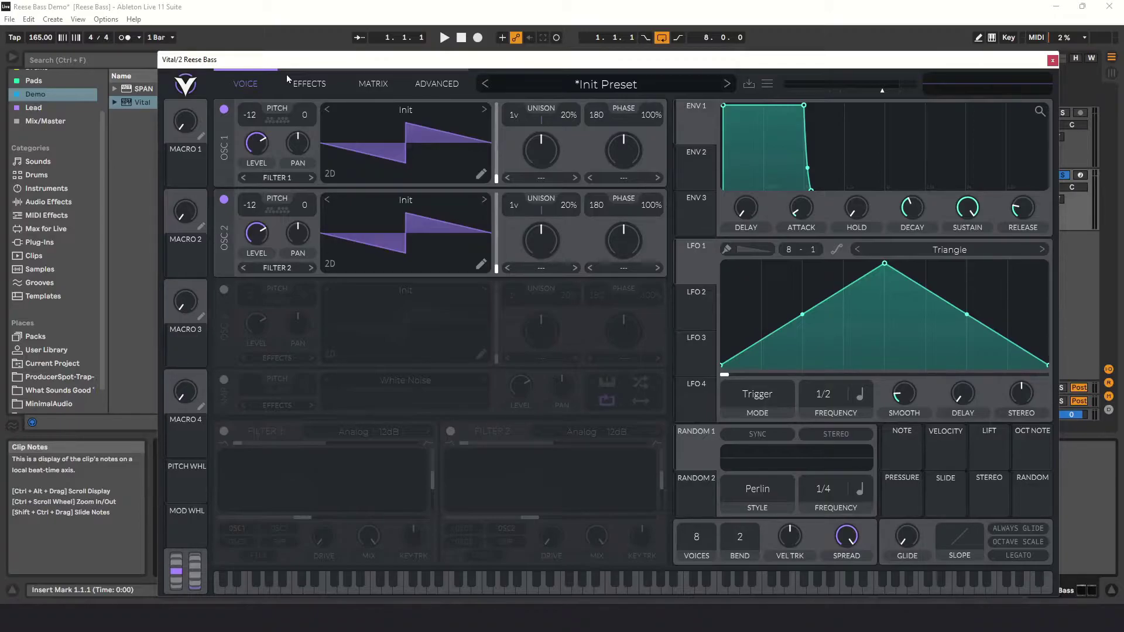
{"action": "key", "text": "space"}
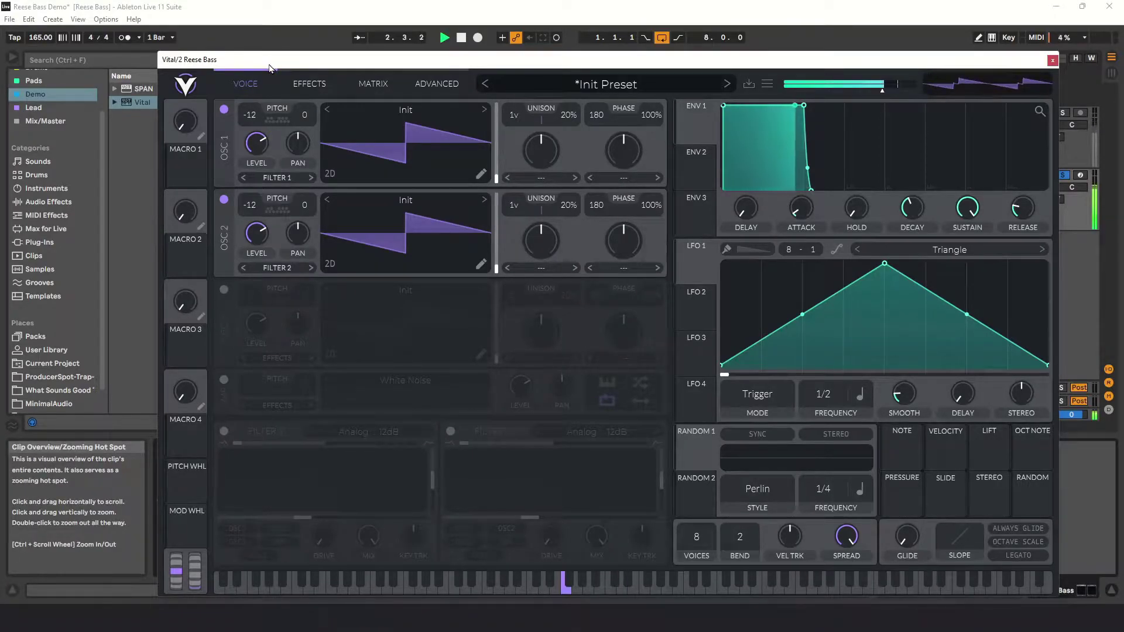
{"action": "key", "text": "space"}
{"action": "left_click", "coordinate": [13, 57]}
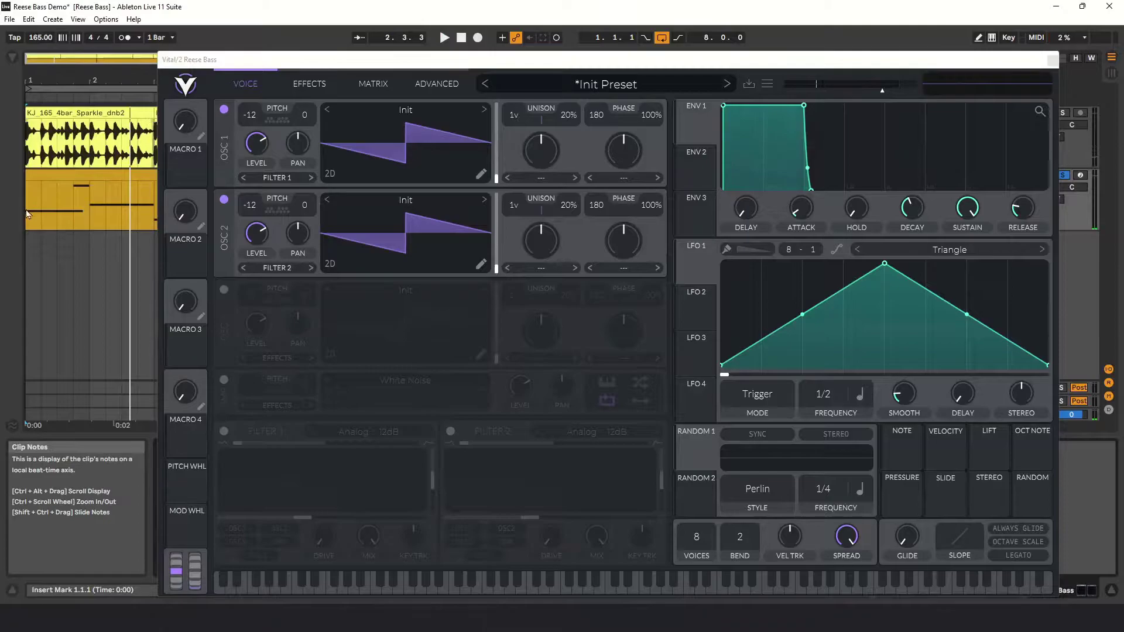
{"action": "key", "text": "space"}
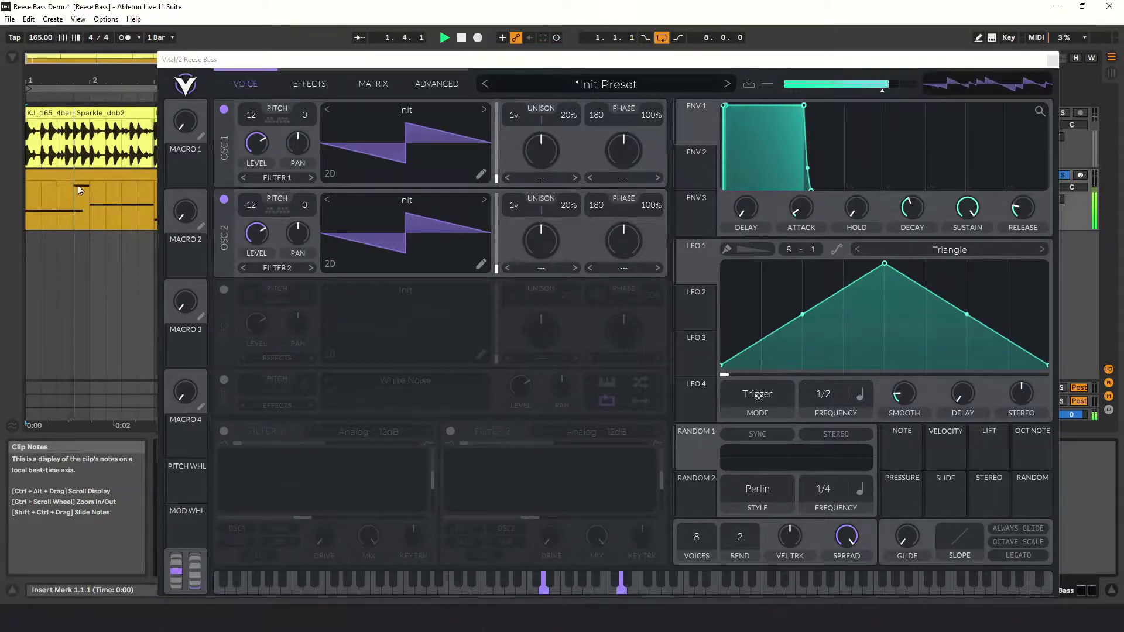
{"action": "key", "text": "space"}
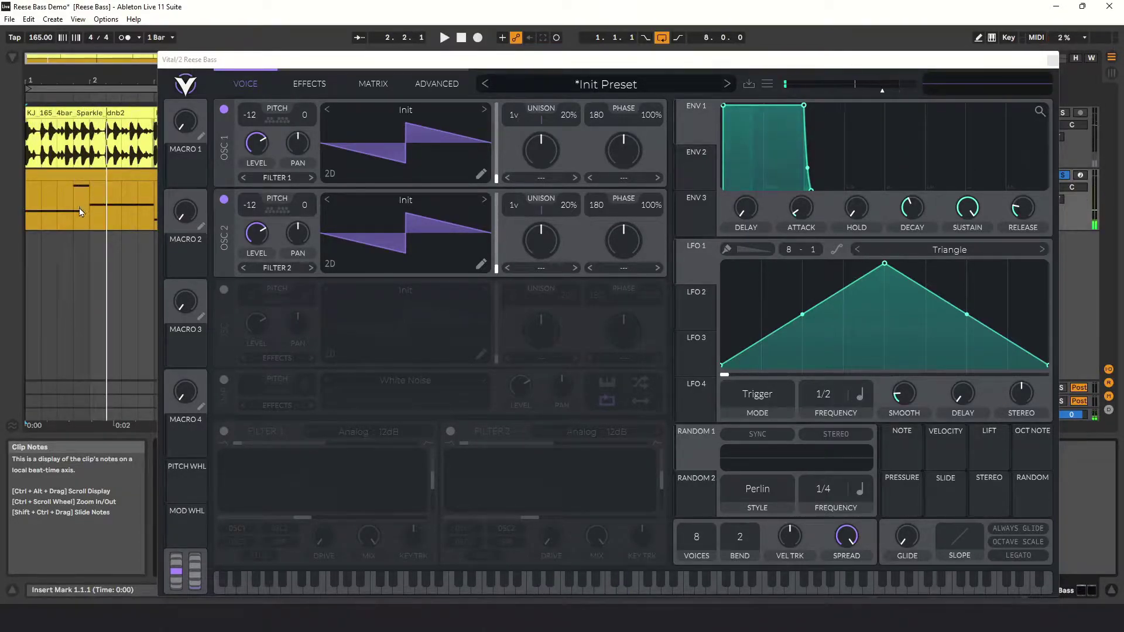
Step: Set VOICES to 1 and turn up the GLIDE knob
{"action": "left_click_drag", "start_coordinate": [680, 539], "coordinate": [708, 582]}
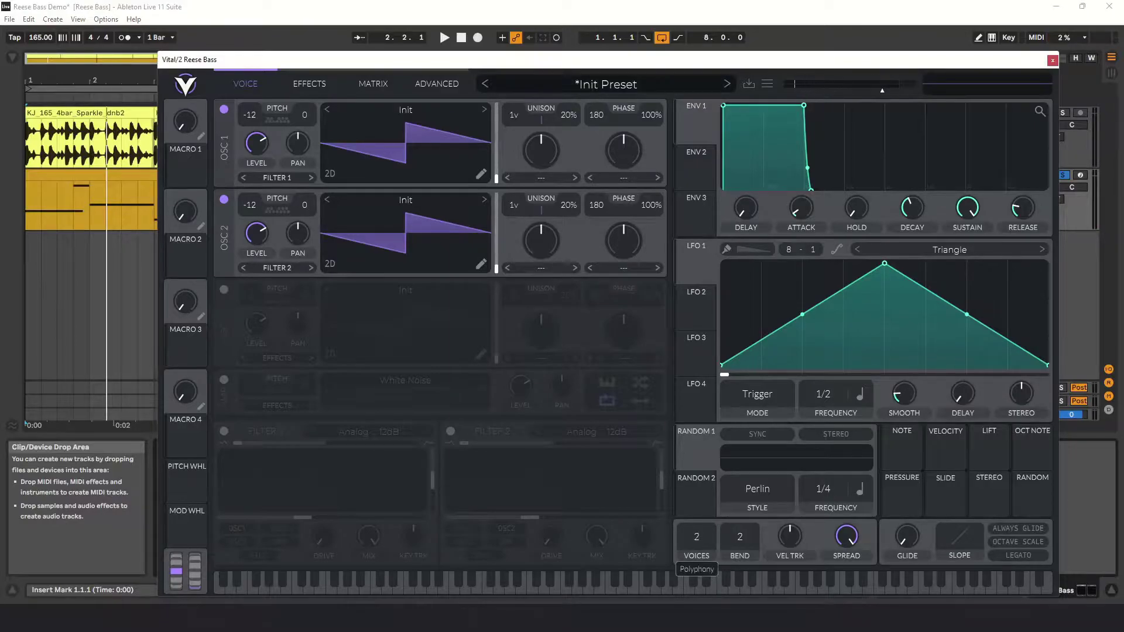
{"action": "left_click_drag", "start_coordinate": [697, 537], "coordinate": [707, 535]}
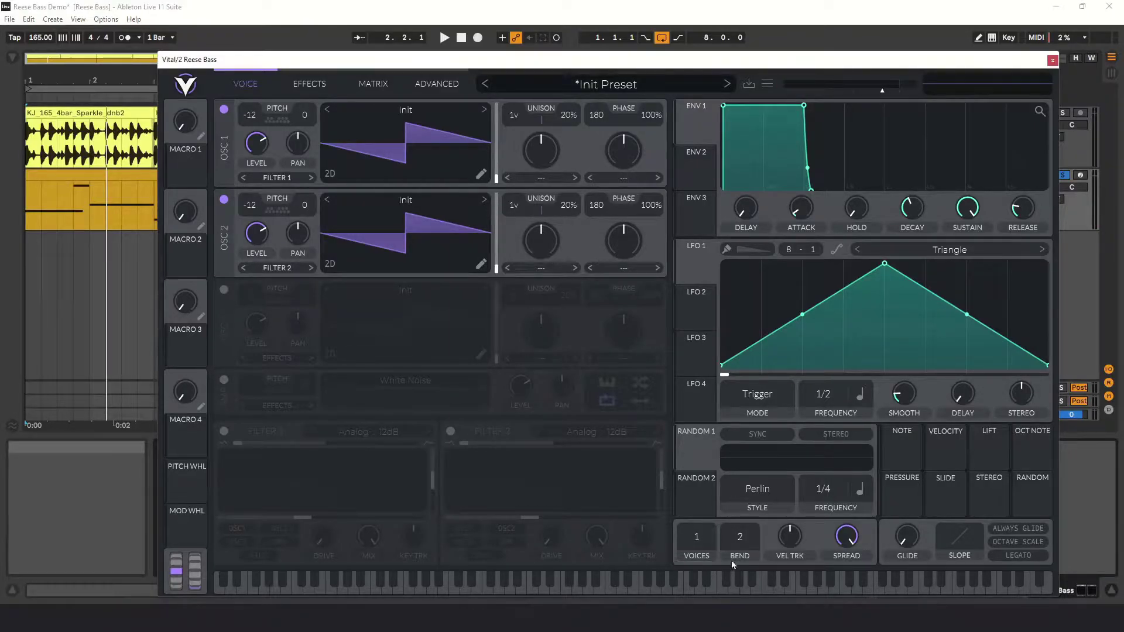
{"action": "left_click_drag", "start_coordinate": [908, 541], "coordinate": [932, 502]}
Step: Play and stop the clip twice to hear the monophonic glide
{"action": "key", "text": "space"}
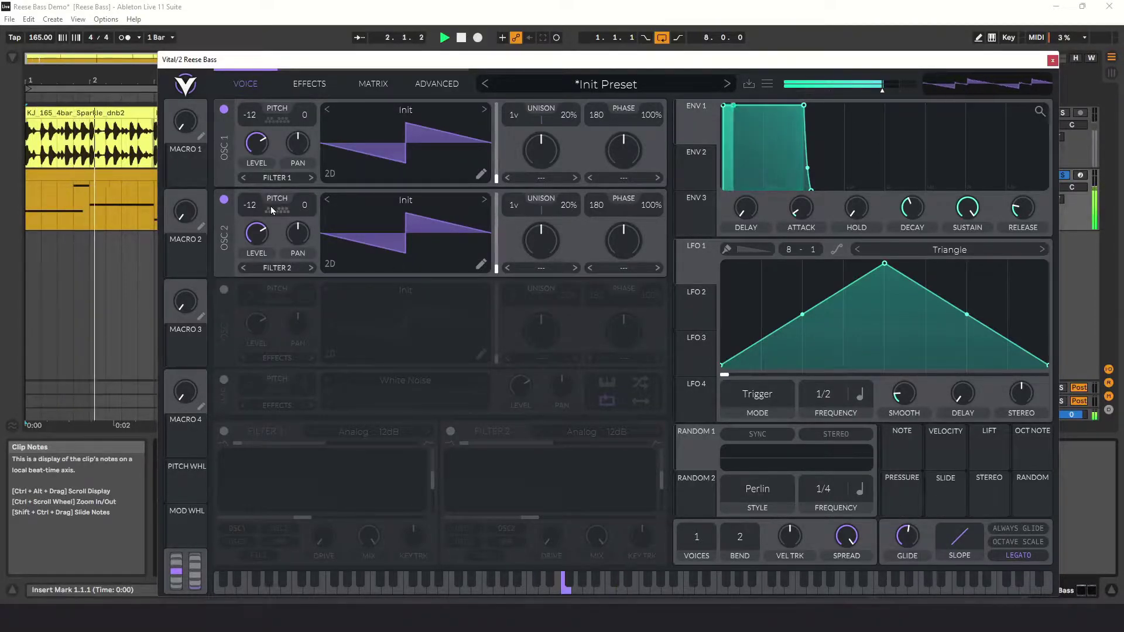
{"action": "key", "text": "space"}
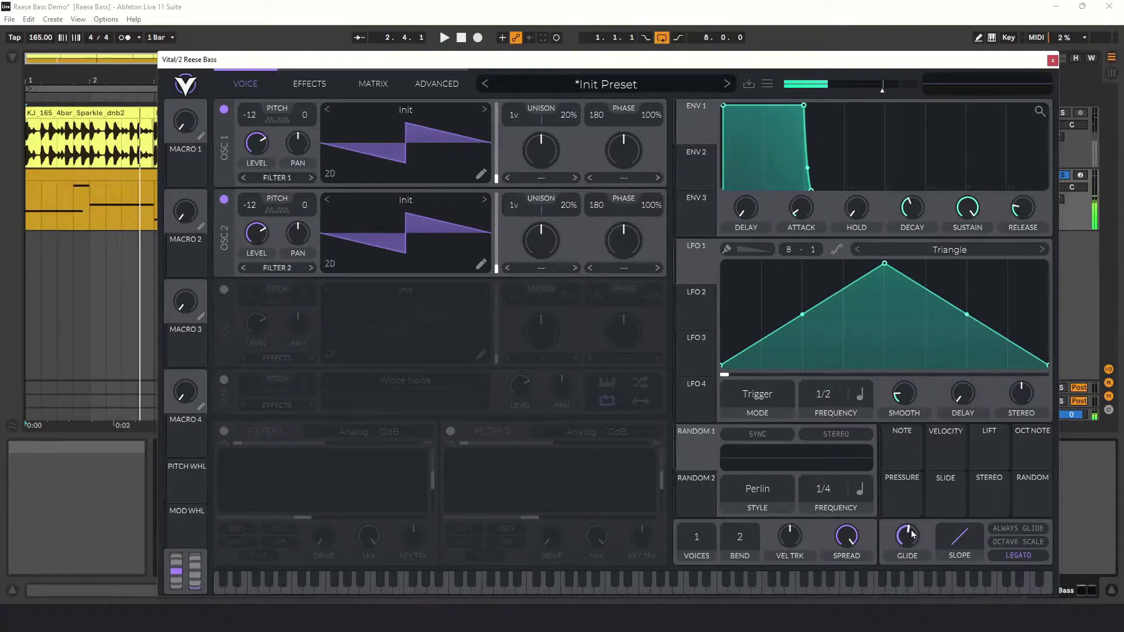
{"action": "key", "text": "space"}
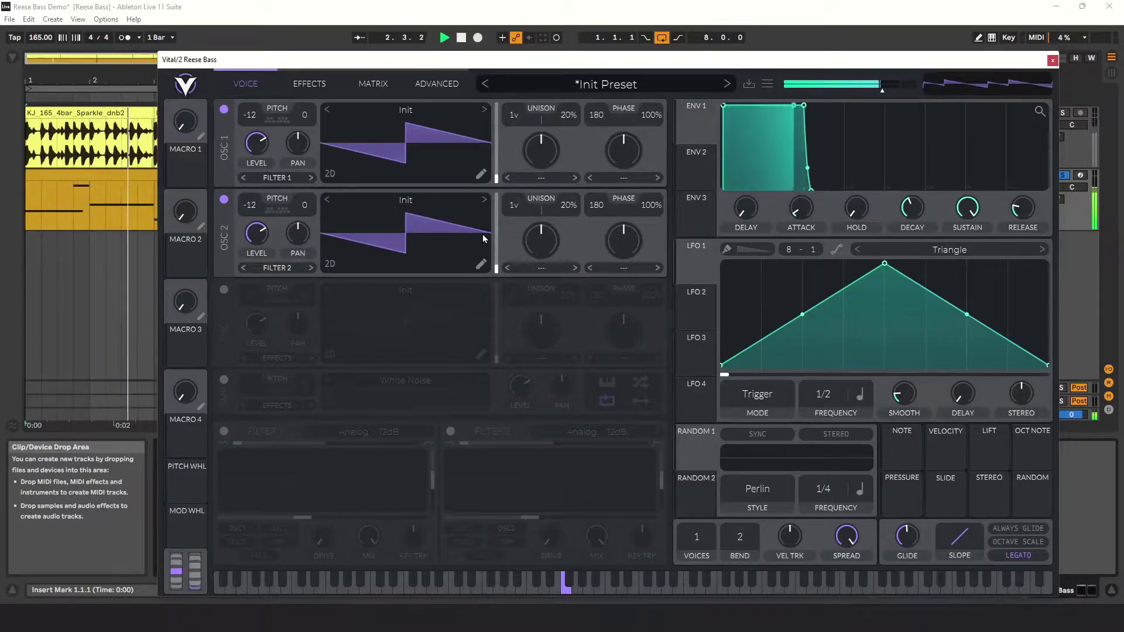
{"action": "key", "text": "space"}
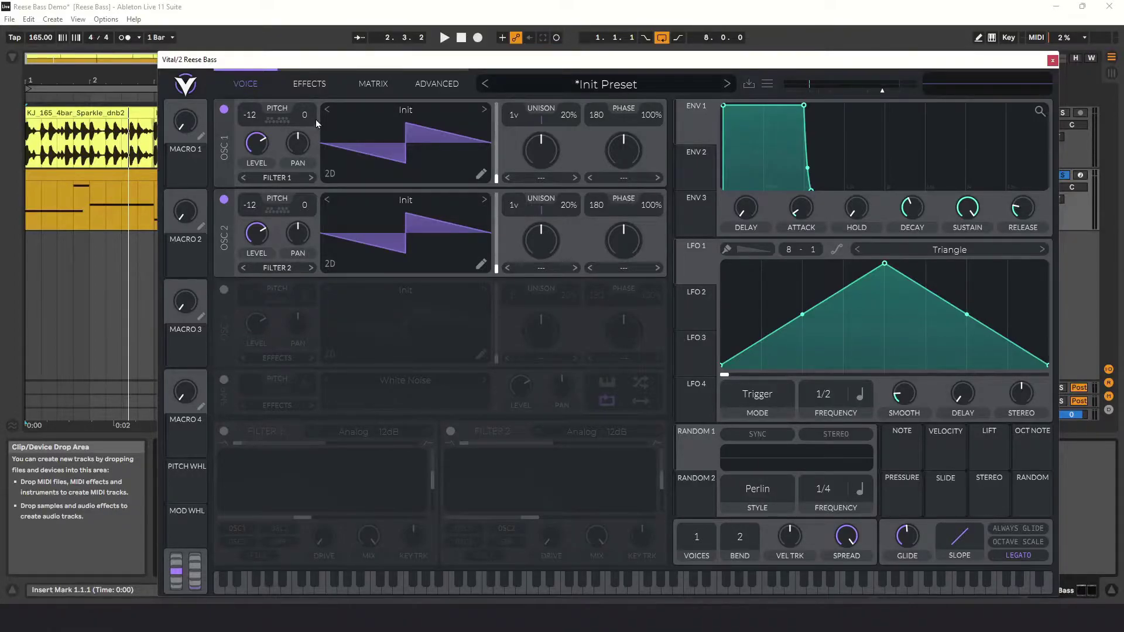
Step: Load the Basic Shapes wavetable from Favorites into both oscillators during playback
{"action": "key", "text": "space"}
{"action": "left_click_drag", "start_coordinate": [309, 115], "coordinate": [323, 79]}
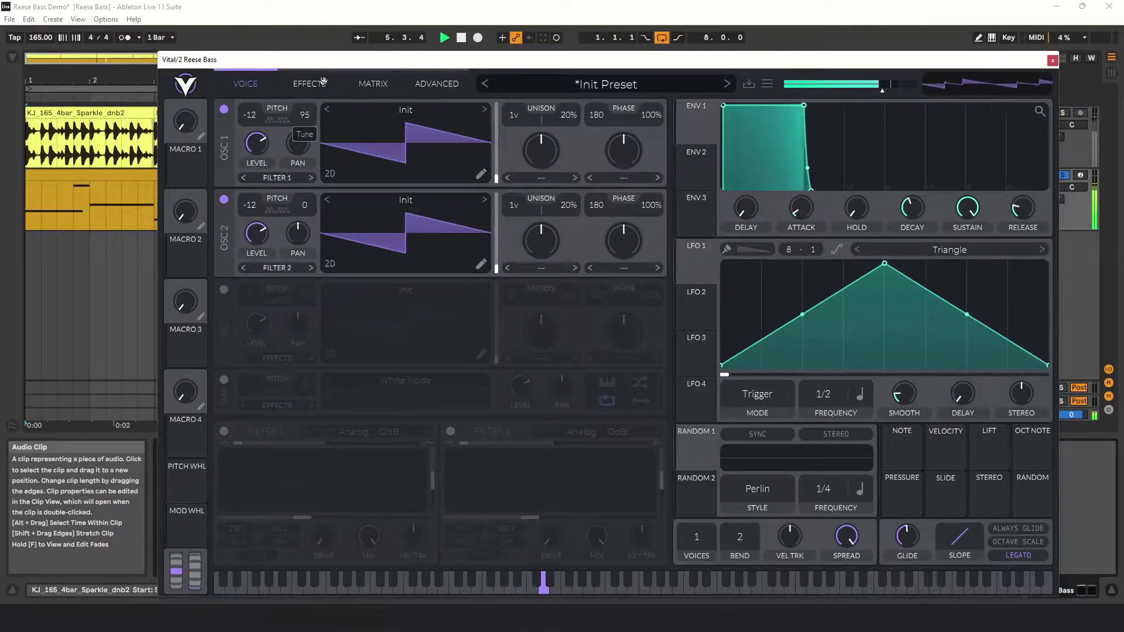
{"action": "left_click", "coordinate": [396, 110]}
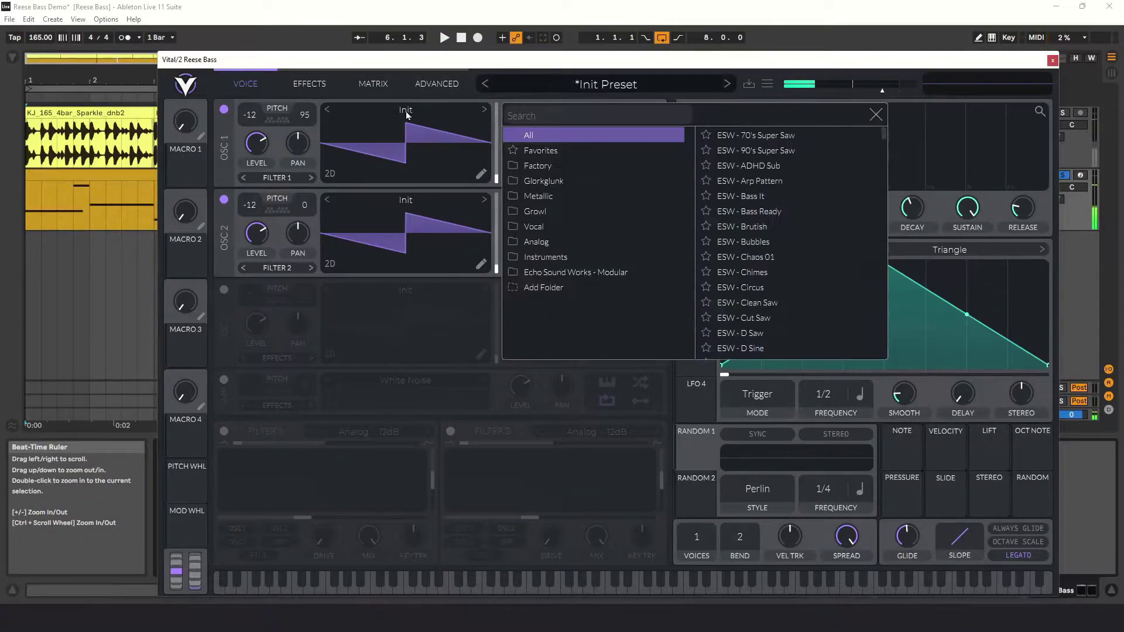
{"action": "left_click", "coordinate": [537, 151]}
{"action": "left_click", "coordinate": [739, 135]}
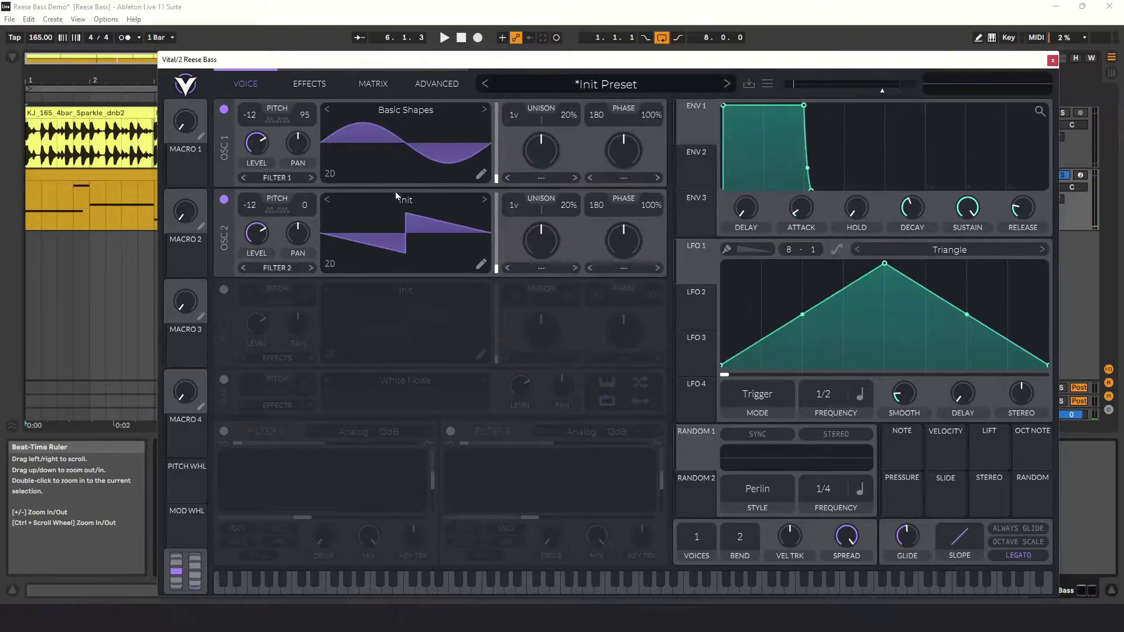
{"action": "left_click", "coordinate": [395, 195]}
{"action": "left_click", "coordinate": [536, 241]}
{"action": "left_click", "coordinate": [738, 226]}
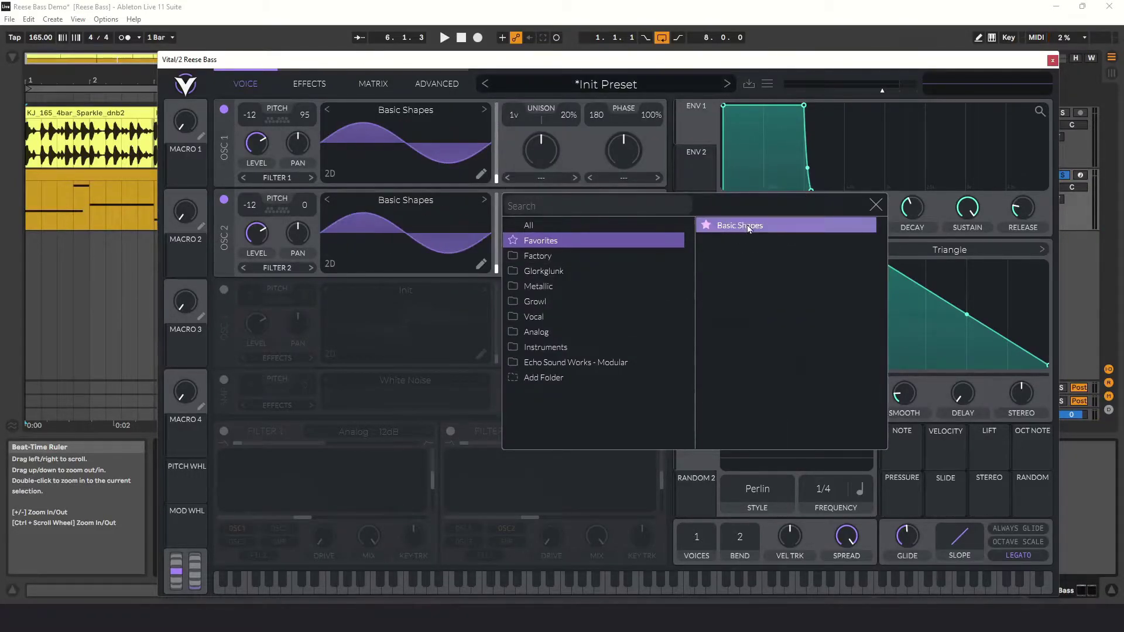
{"action": "left_click", "coordinate": [751, 228]}
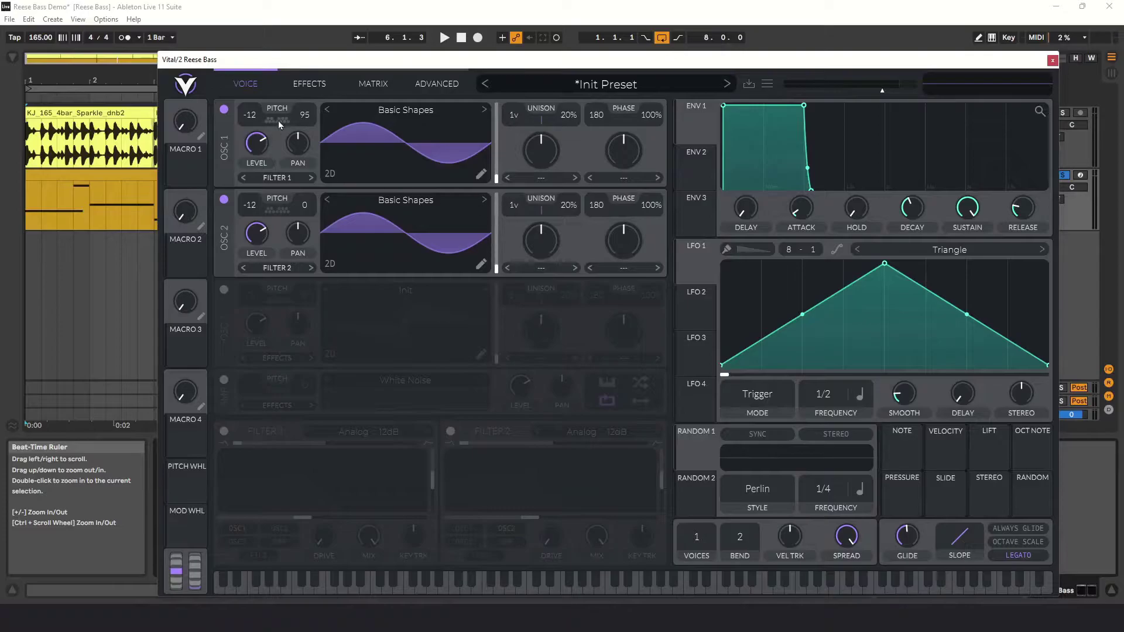
Step: Reset oscillator 1's fine tune and both transposes to 0, then play the sine waves
{"action": "double_click", "coordinate": [305, 115]}
{"action": "double_click", "coordinate": [250, 116]}
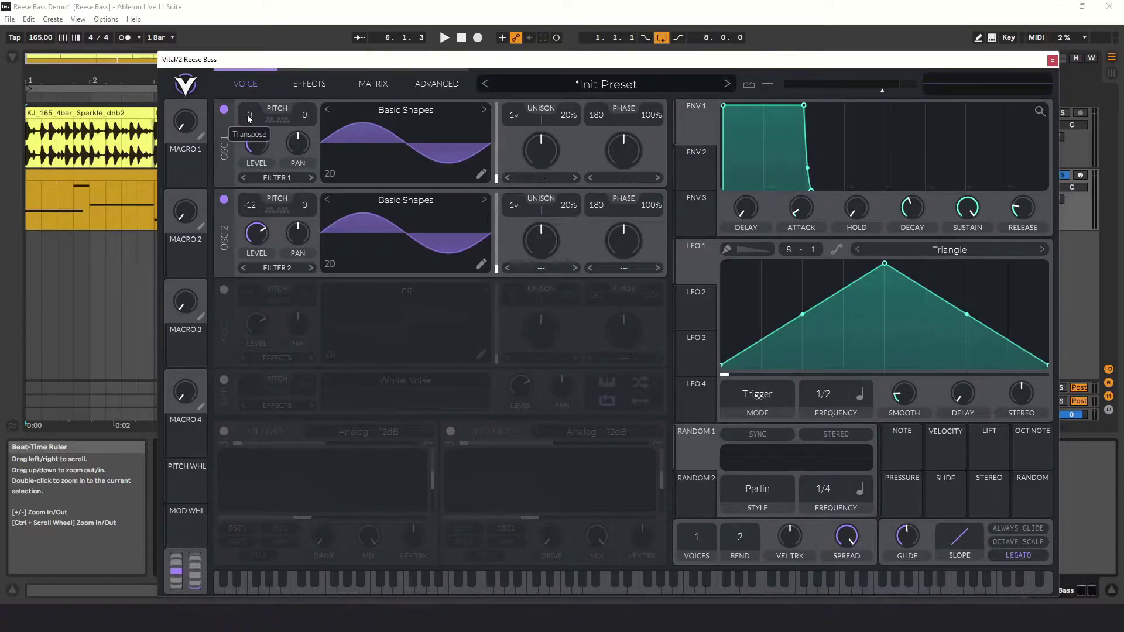
{"action": "double_click", "coordinate": [250, 204]}
{"action": "key", "text": "space"}
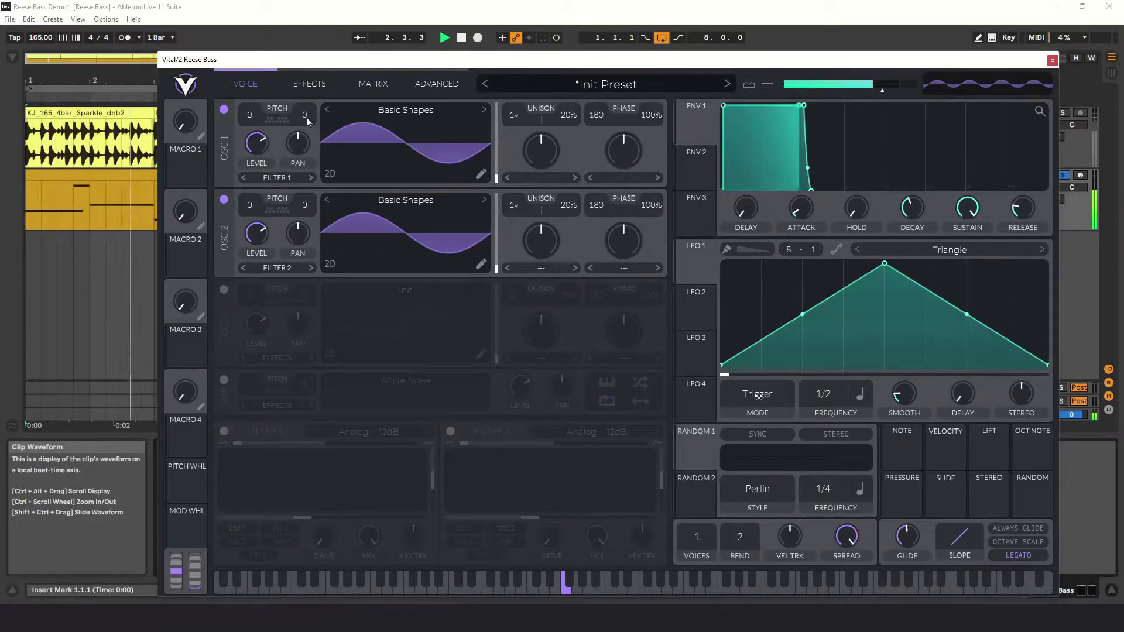
Step: Raise oscillator 1's fine tune to 9 cents while listening, then stop playback
{"action": "left_click_drag", "start_coordinate": [307, 118], "coordinate": [345, 151]}
{"action": "key", "text": "space"}
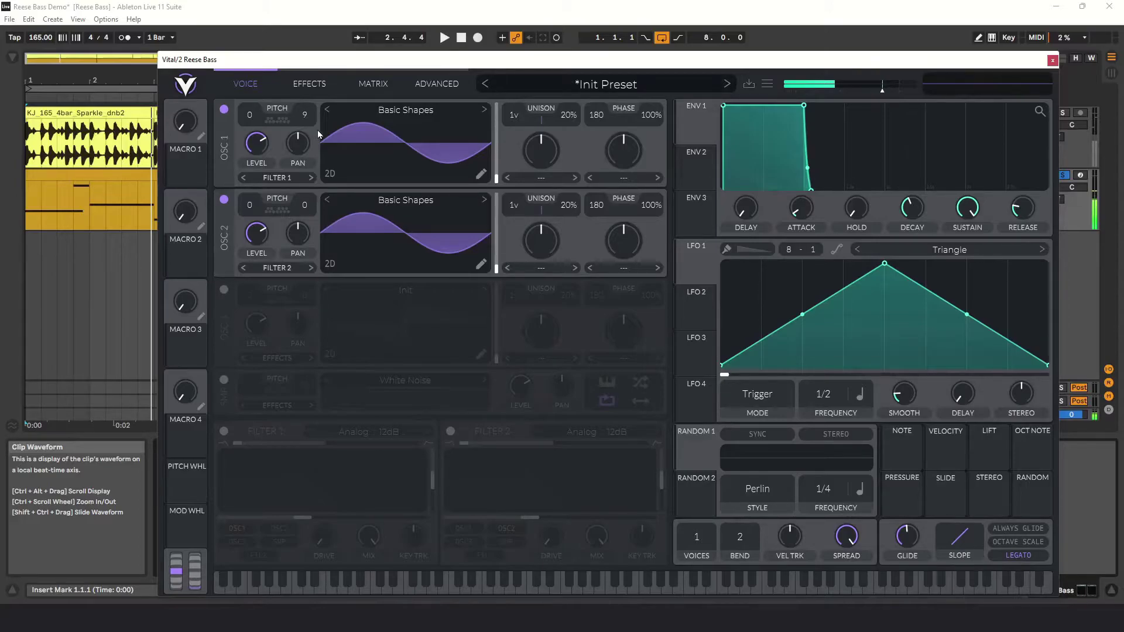
Step: Morph both oscillators to saw, drop them to -12 semitones, and tune oscillator 1 to +22
{"action": "left_click_drag", "start_coordinate": [318, 130], "coordinate": [402, 135]}
{"action": "left_click_drag", "start_coordinate": [406, 230], "coordinate": [416, 198]}
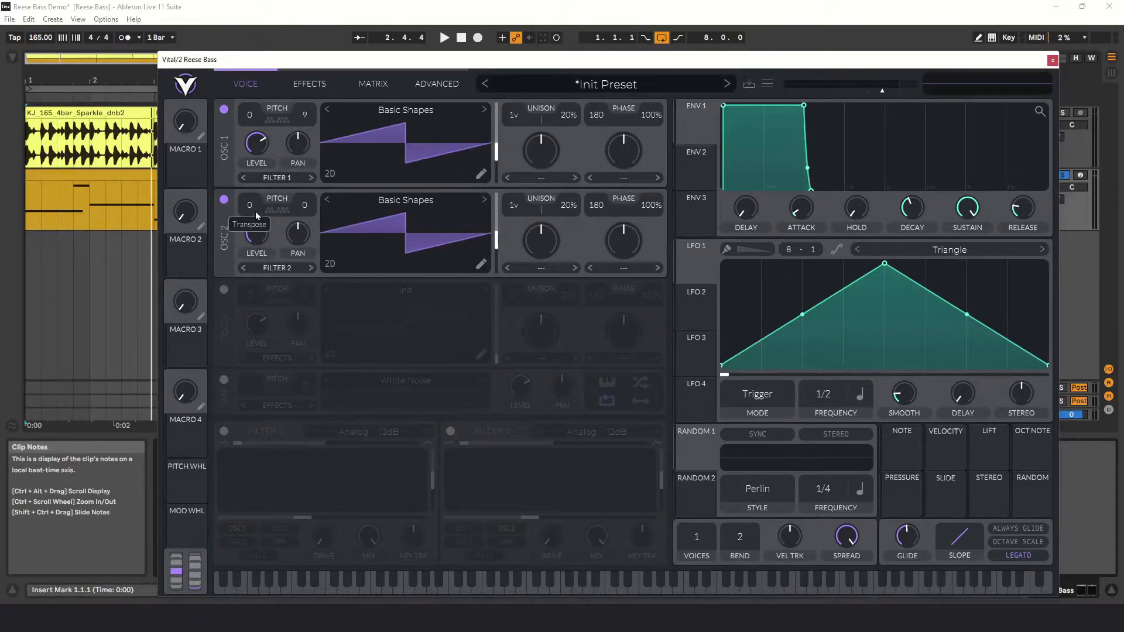
{"action": "left_click_drag", "start_coordinate": [255, 212], "coordinate": [255, 234]}
{"action": "left_click_drag", "start_coordinate": [255, 128], "coordinate": [255, 152]}
{"action": "left_click_drag", "start_coordinate": [304, 115], "coordinate": [310, 149]}
{"action": "key", "text": "space"}
{"action": "key", "text": "space"}
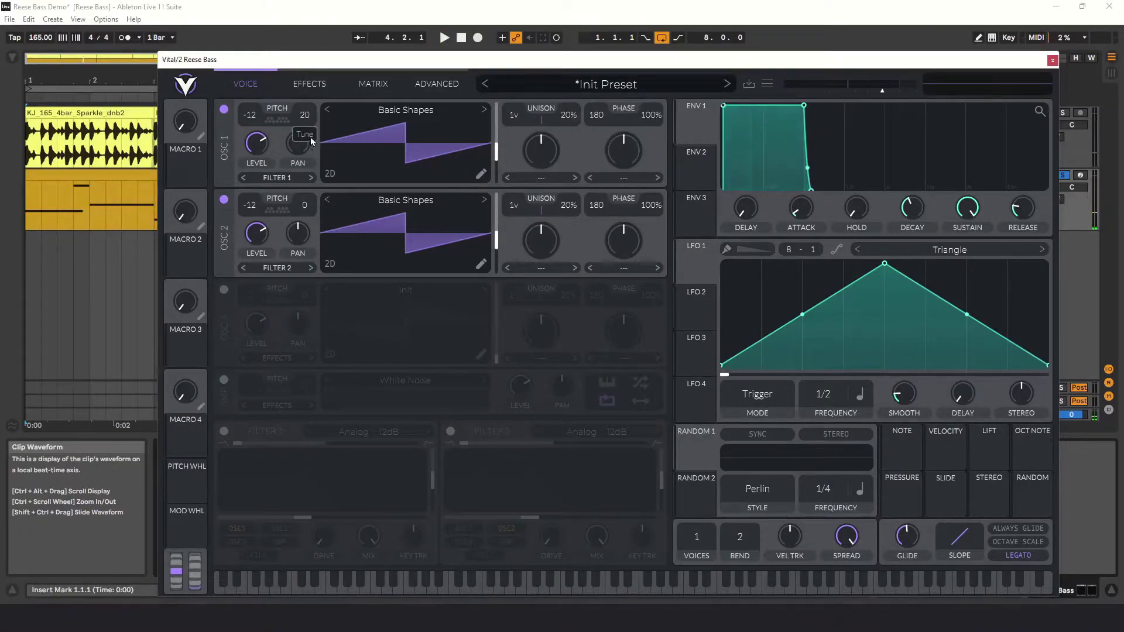
Step: Enter -22 as oscillator 2's tune and audition the detuned saws
{"action": "right_click", "coordinate": [305, 212]}
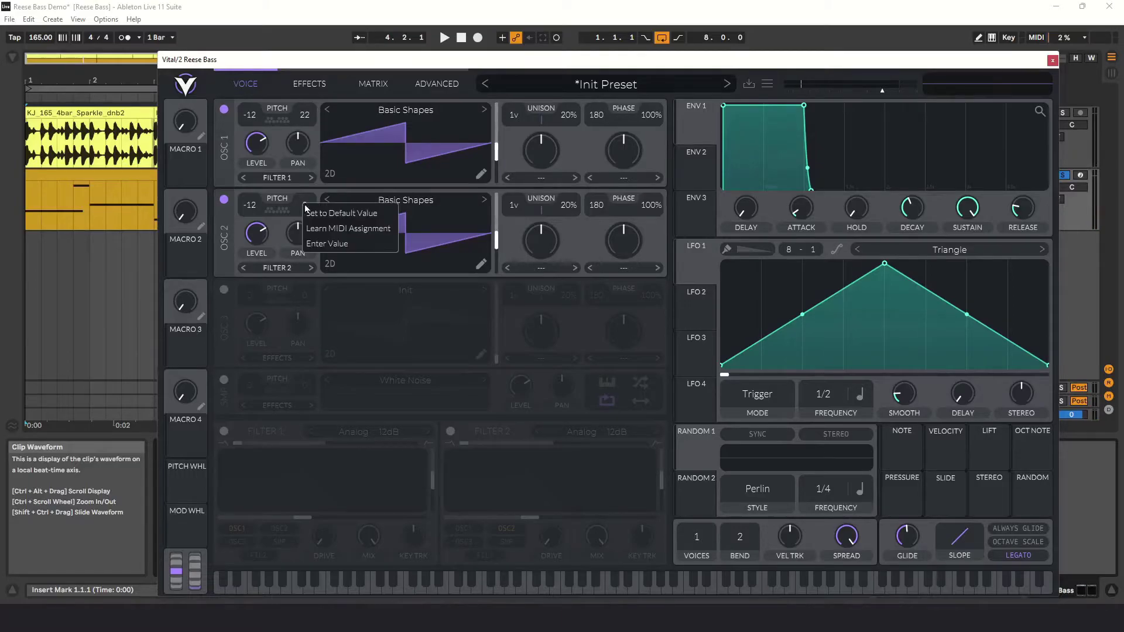
{"action": "left_click", "coordinate": [338, 240]}
{"action": "type", "text": "-22"}
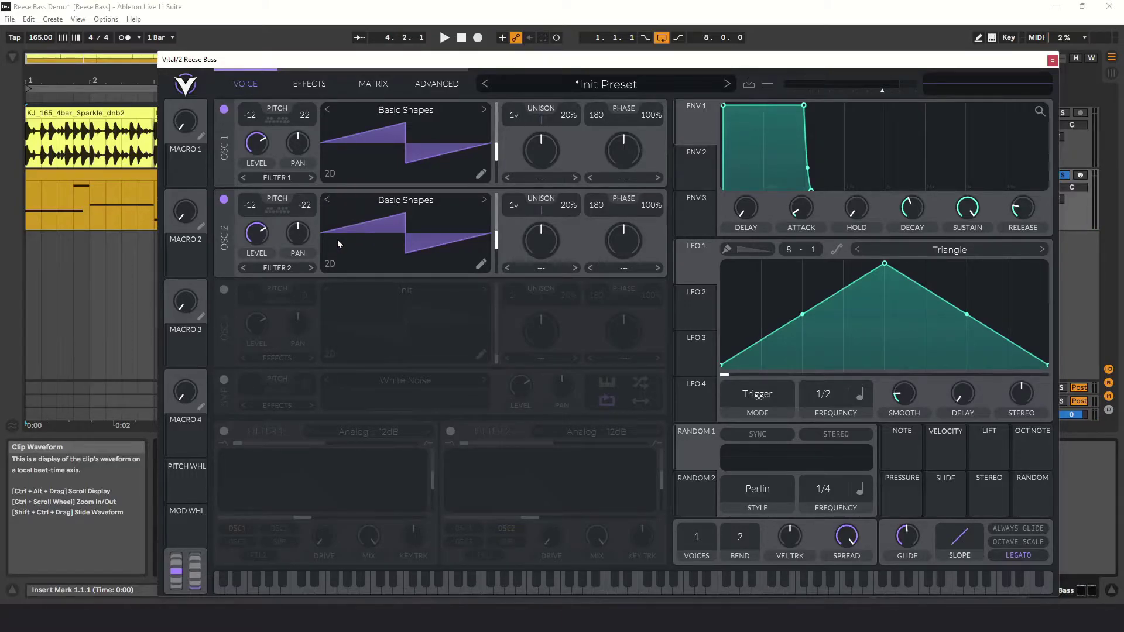
{"action": "key", "text": "space"}
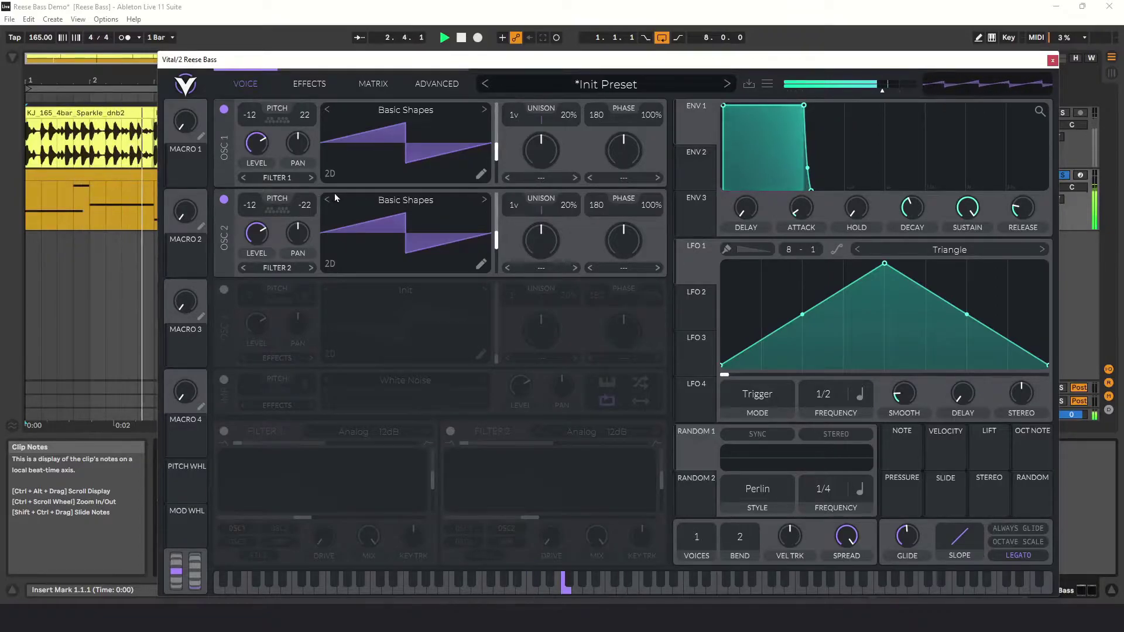
{"action": "key", "text": "space"}
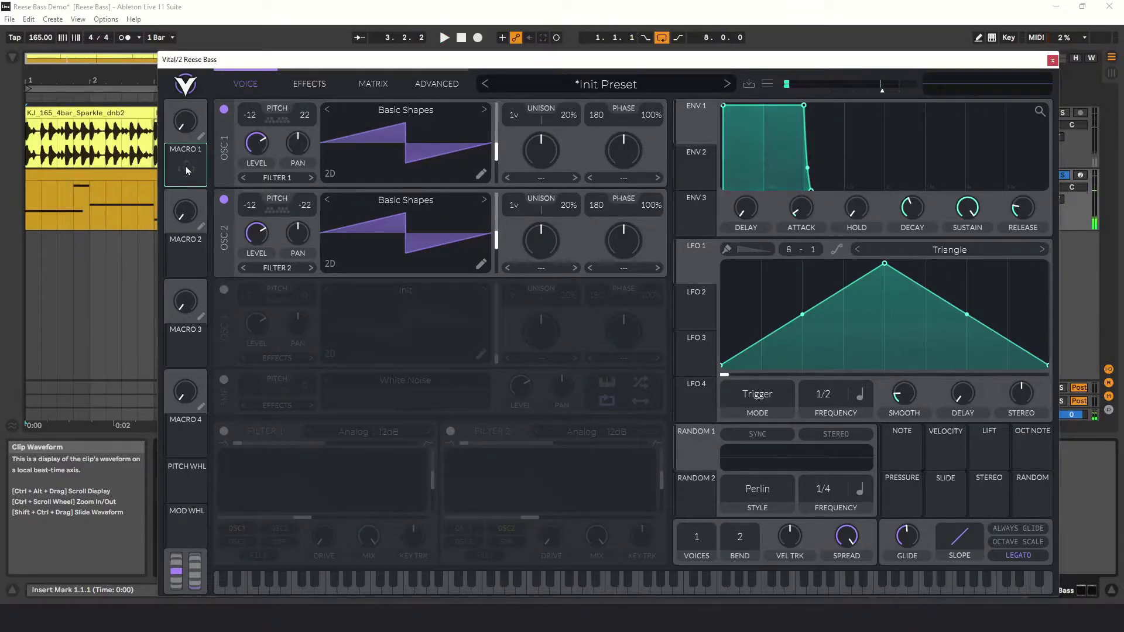
Step: Route Macro 1 to both oscillators' pitch with amounts 8 and -8
{"action": "left_click_drag", "start_coordinate": [185, 166], "coordinate": [304, 120]}
{"action": "left_click_drag", "start_coordinate": [176, 177], "coordinate": [306, 207]}
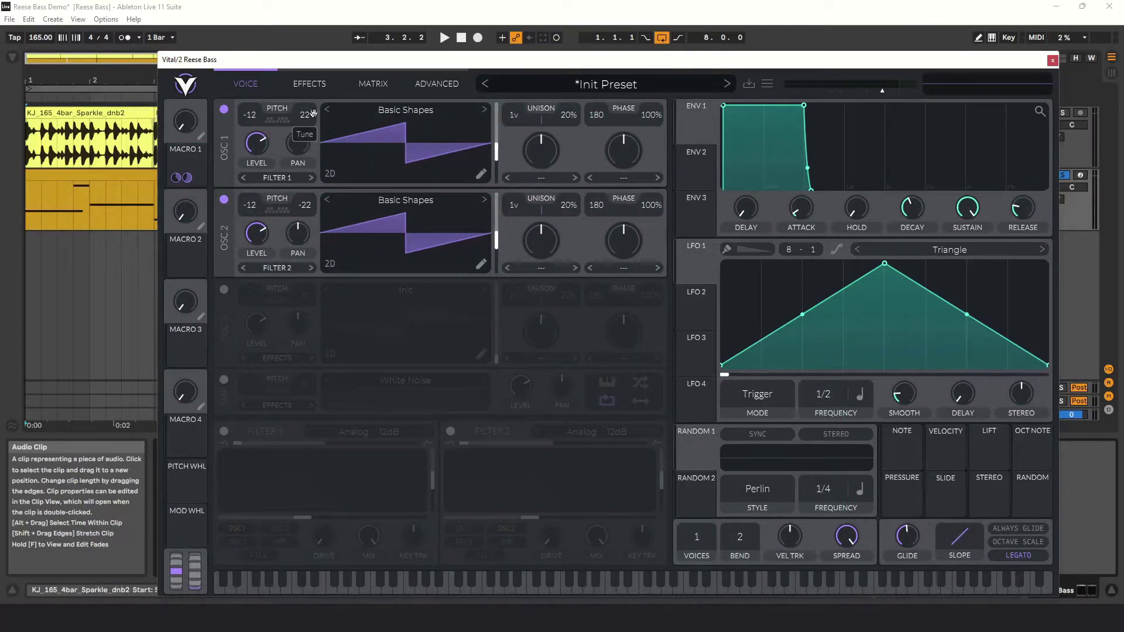
{"action": "right_click", "coordinate": [305, 132]}
{"action": "left_click", "coordinate": [323, 161]}
{"action": "right_click", "coordinate": [304, 223]}
{"action": "left_click", "coordinate": [351, 247]}
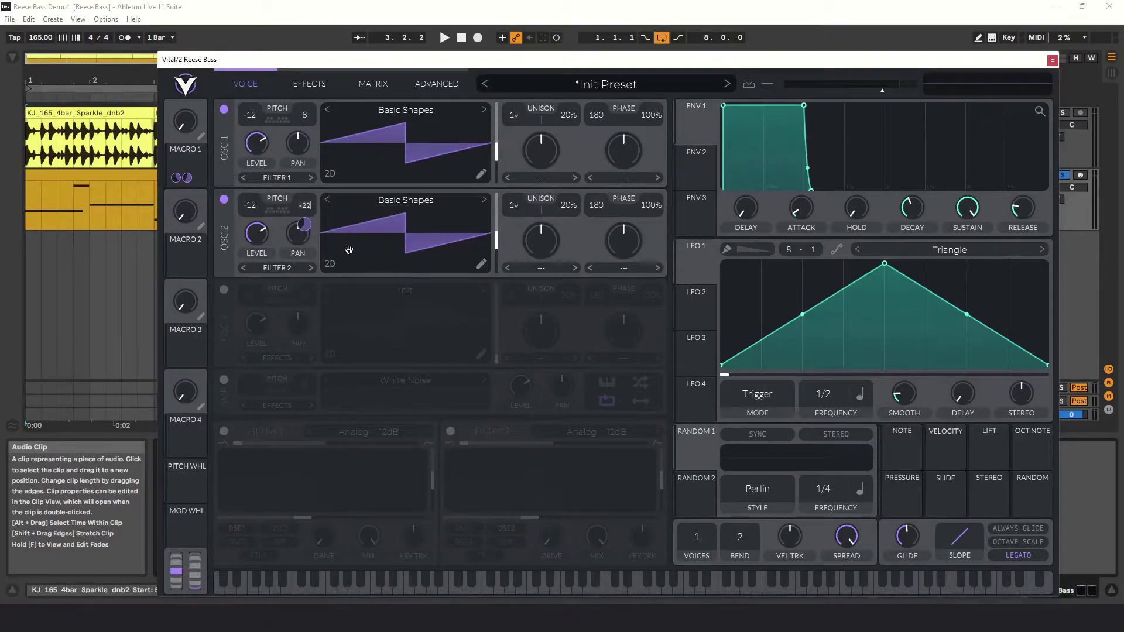
{"action": "key", "text": "BackSpace"}
{"action": "key", "text": "BackSpace"}
Step: Sweep Macro 1 fully up during playback to hear the detune
{"action": "left_click_drag", "start_coordinate": [195, 127], "coordinate": [216, 148]}
{"action": "key", "text": "space"}
{"action": "left_click_drag", "start_coordinate": [185, 121], "coordinate": [210, 152]}
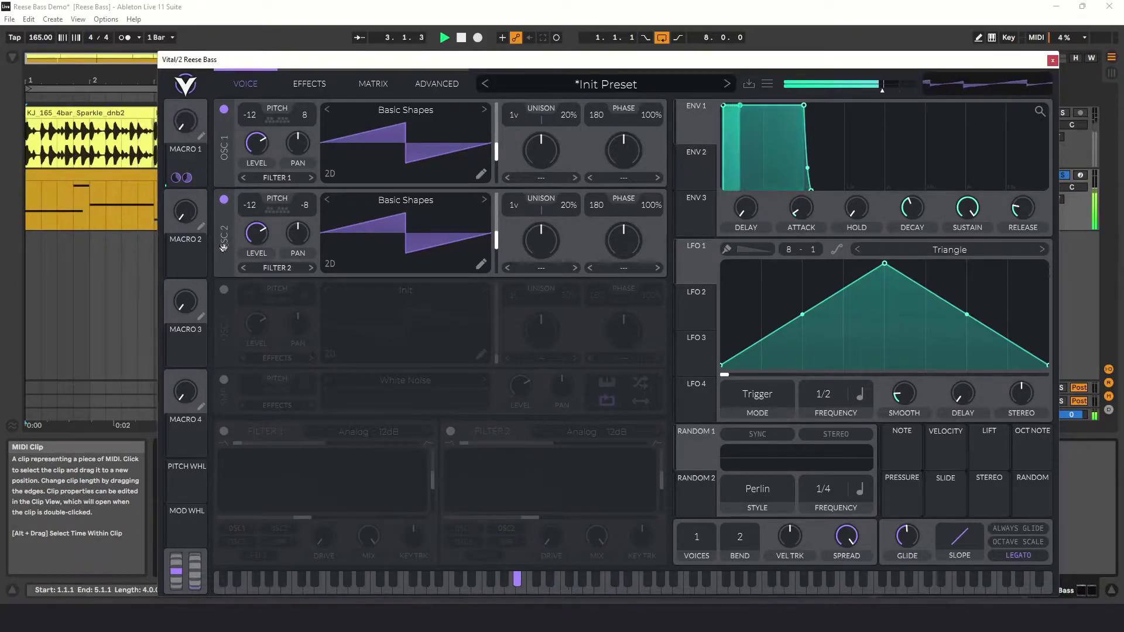
{"action": "key", "text": "space"}
Step: Give oscillator 1 and oscillator 2 opposite exact Macro 1 pan modulation amounts
{"action": "mouse_move", "coordinate": [304, 225]}
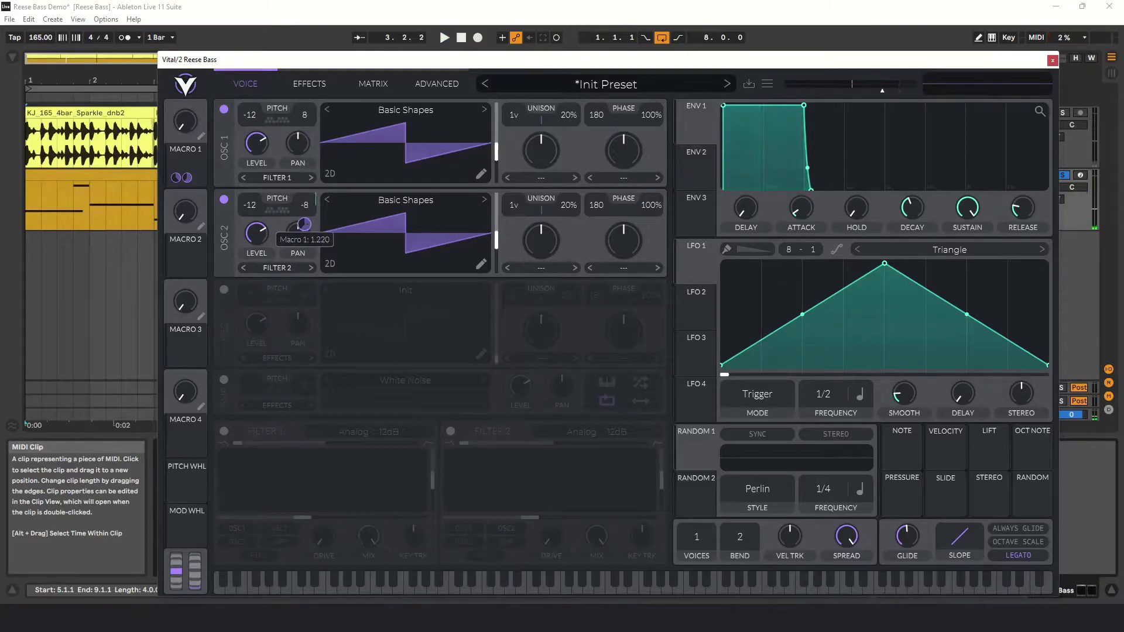
{"action": "left_click_drag", "start_coordinate": [304, 224], "coordinate": [304, 240]}
{"action": "right_click", "coordinate": [307, 137]}
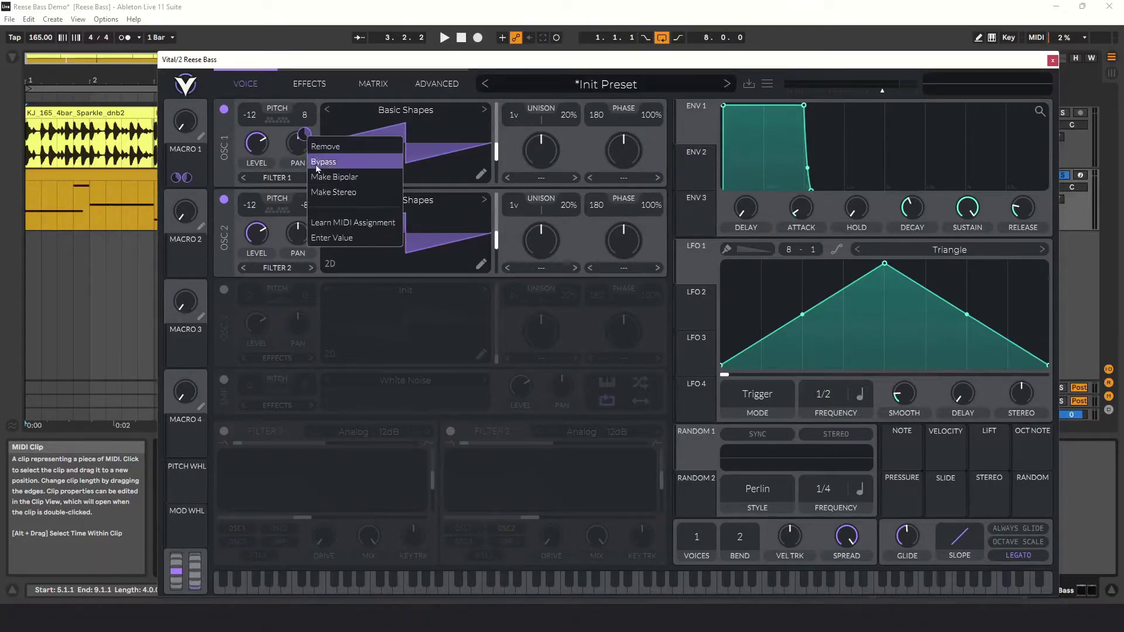
{"action": "left_click", "coordinate": [339, 237]}
{"action": "key", "text": "Return"}
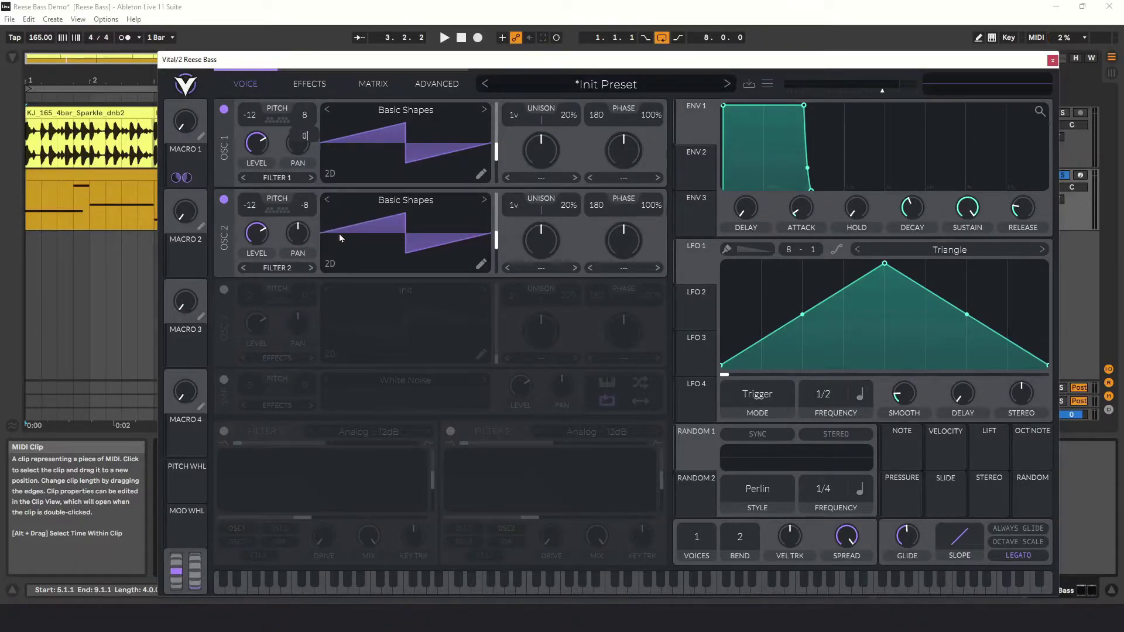
{"action": "right_click", "coordinate": [304, 224]}
{"action": "left_click", "coordinate": [339, 324]}
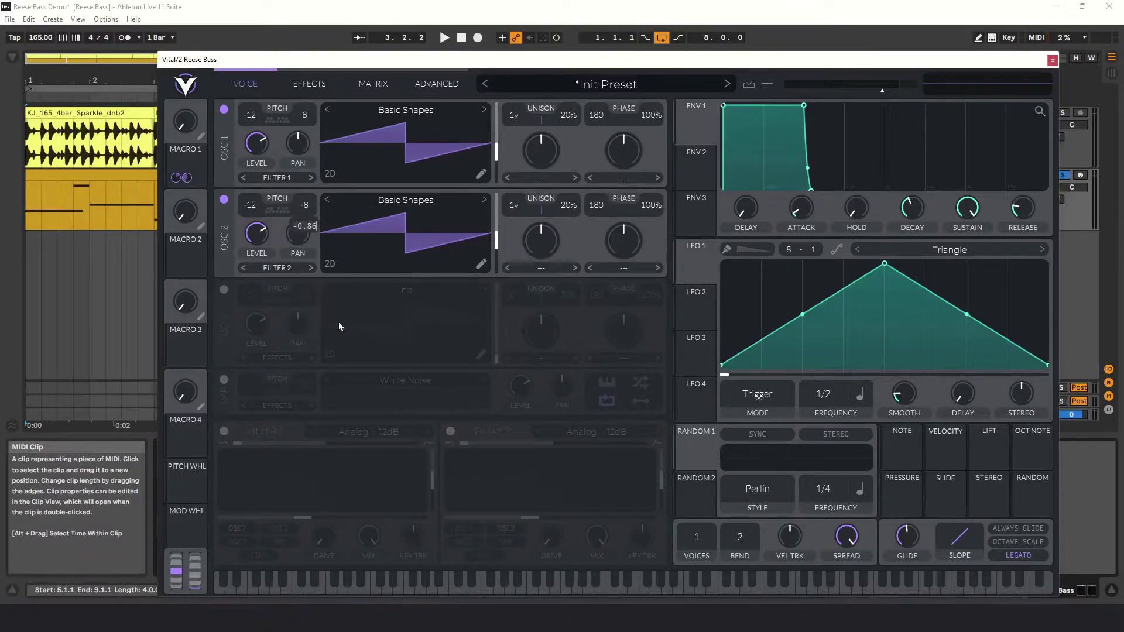
{"action": "type", "text": "-0"}
{"action": "key", "text": "Return"}
Step: Play the clip and raise WOBBLE to about 0.42 while listening
{"action": "key", "text": "space"}
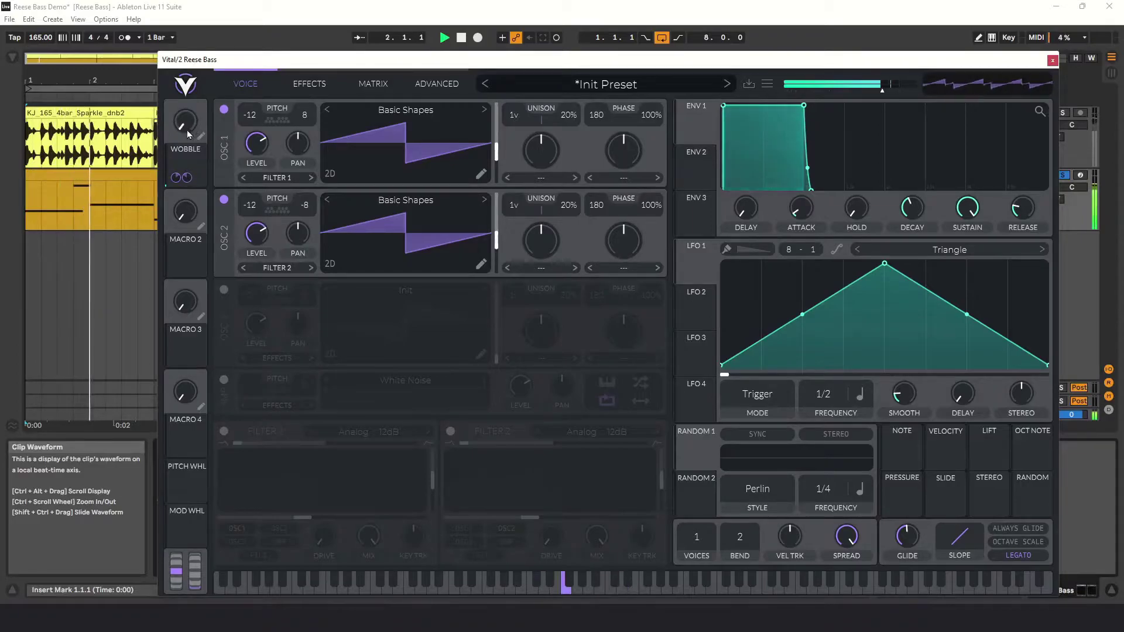
{"action": "left_click_drag", "start_coordinate": [187, 130], "coordinate": [199, 69]}
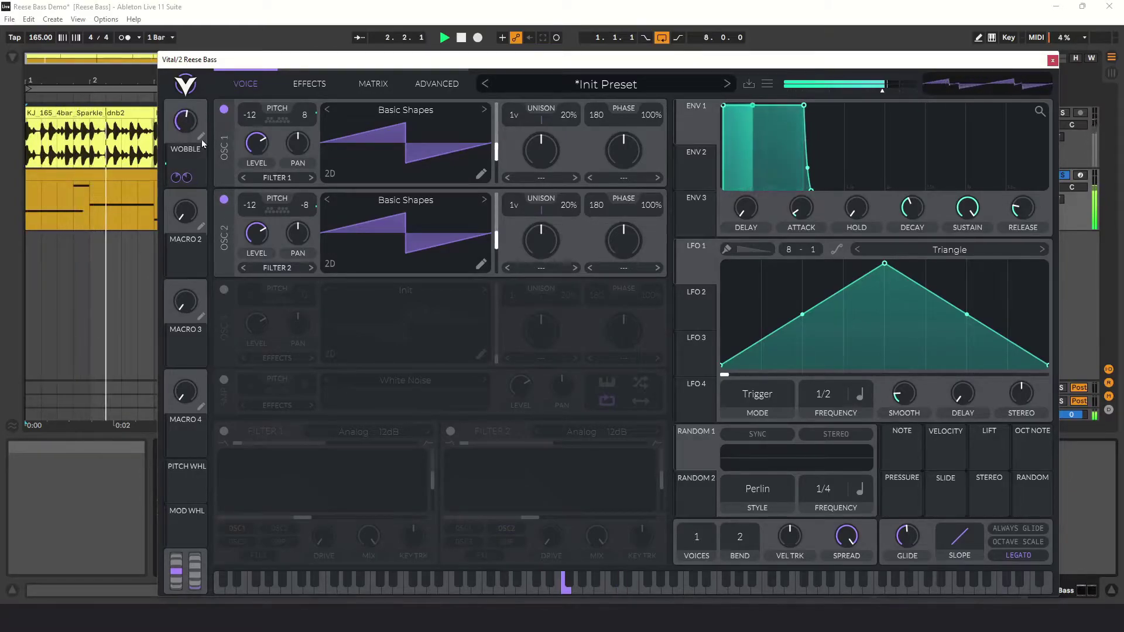
{"action": "key", "text": "space"}
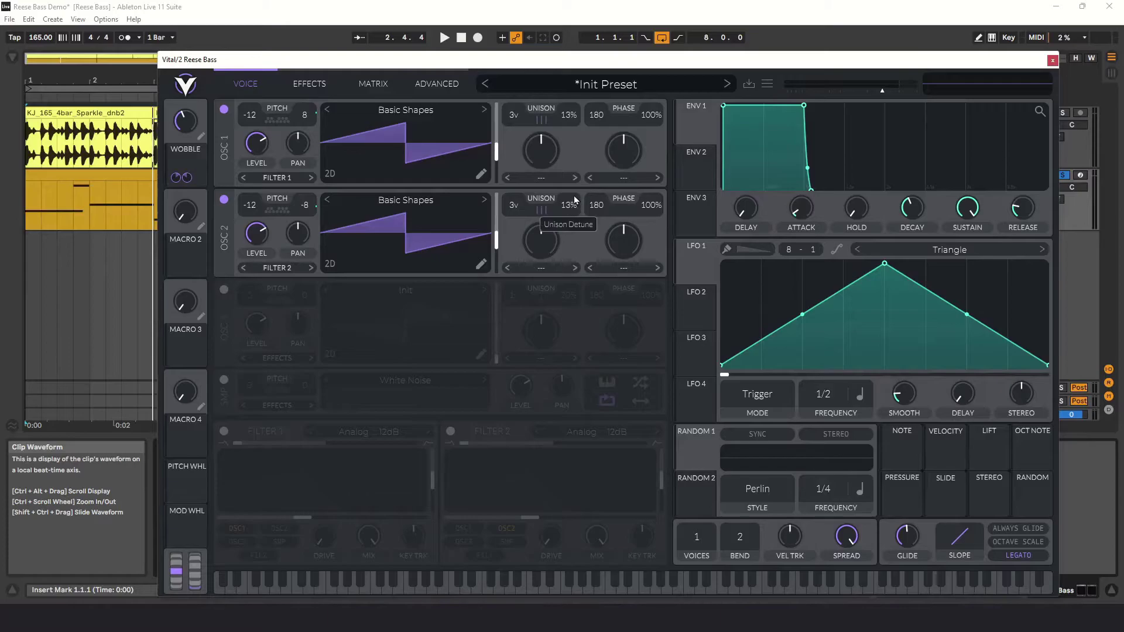
Step: Play and stop the clip to audition the 3-voice, 13% unison detune
{"action": "key", "text": "space"}
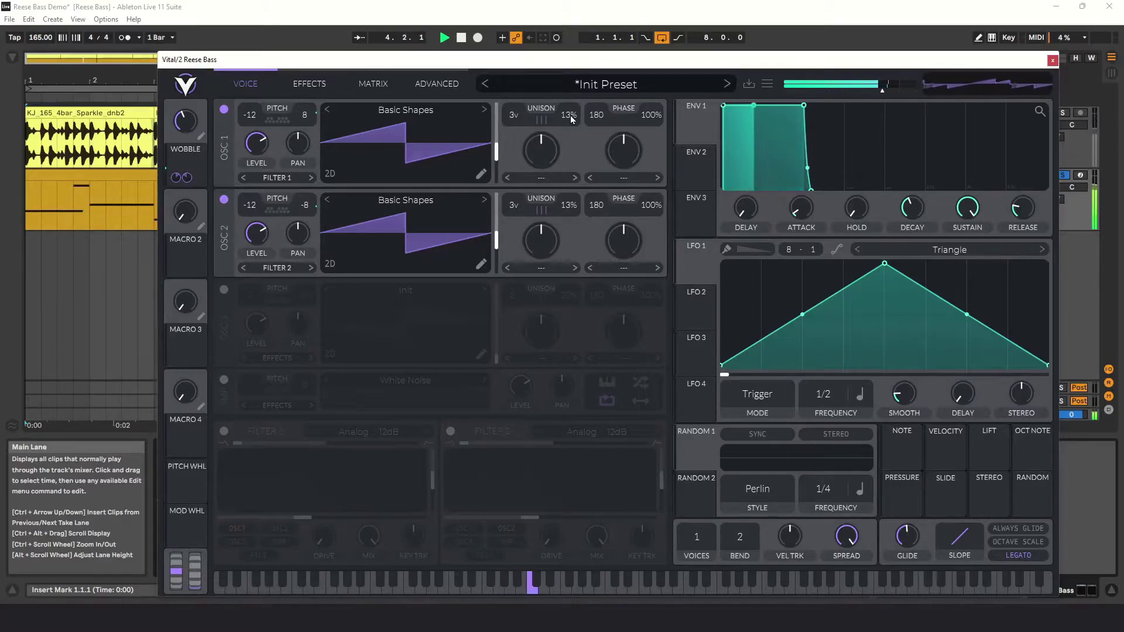
{"action": "key", "text": "space"}
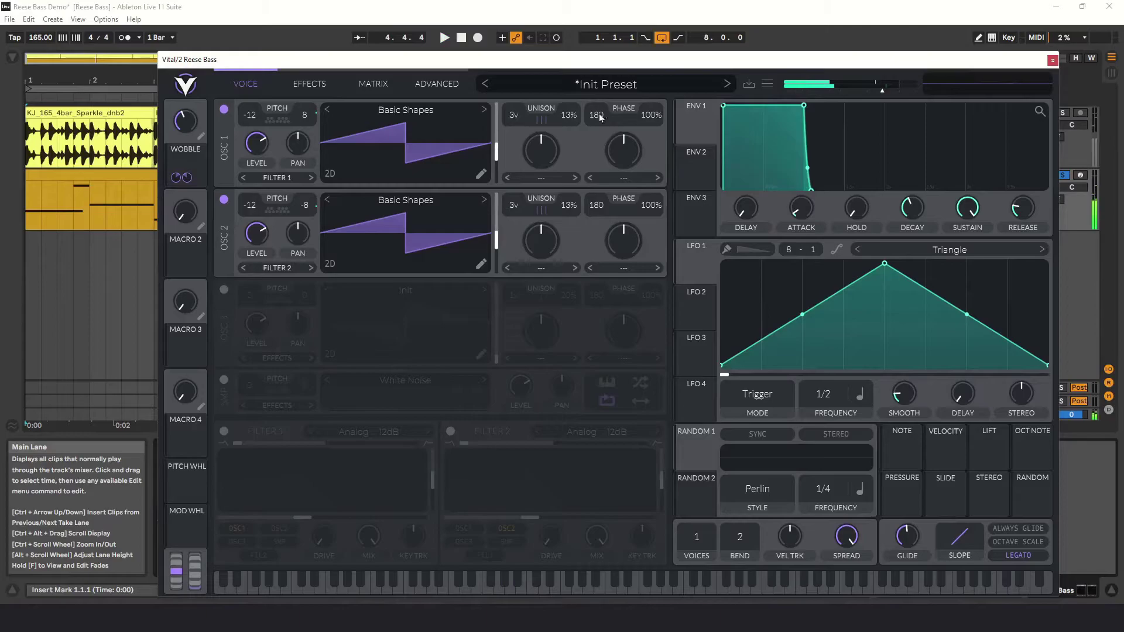
Step: Enable resonance-free Filter 1, add oscillator 2, and lower the cutoff to about -8.9 semitones
{"action": "left_click", "coordinate": [224, 431]}
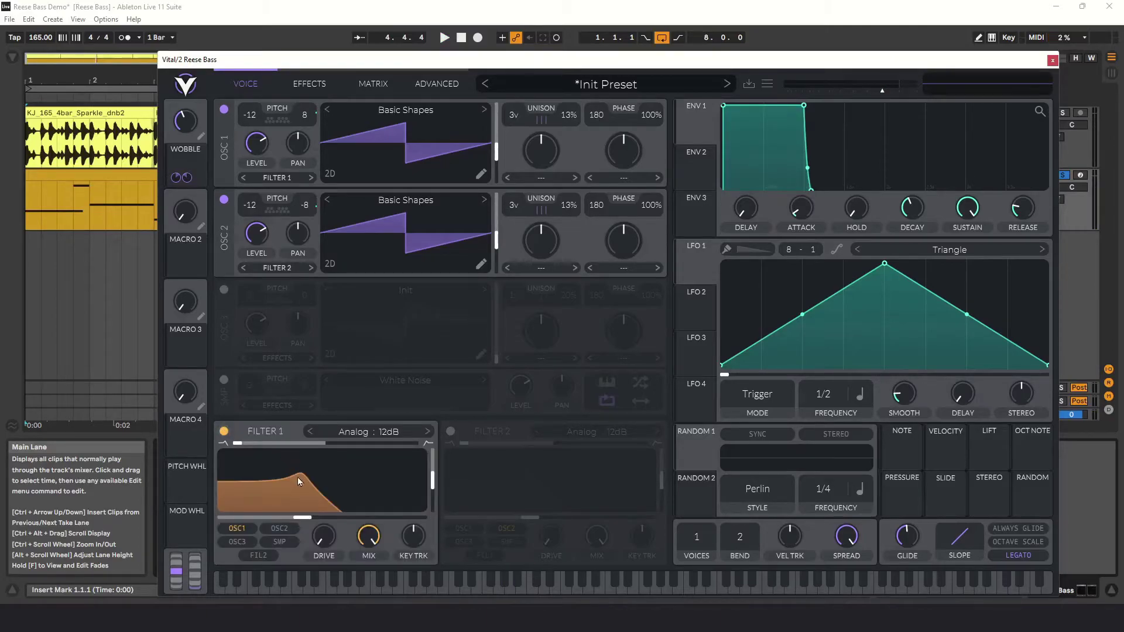
{"action": "left_click_drag", "start_coordinate": [299, 481], "coordinate": [304, 521]}
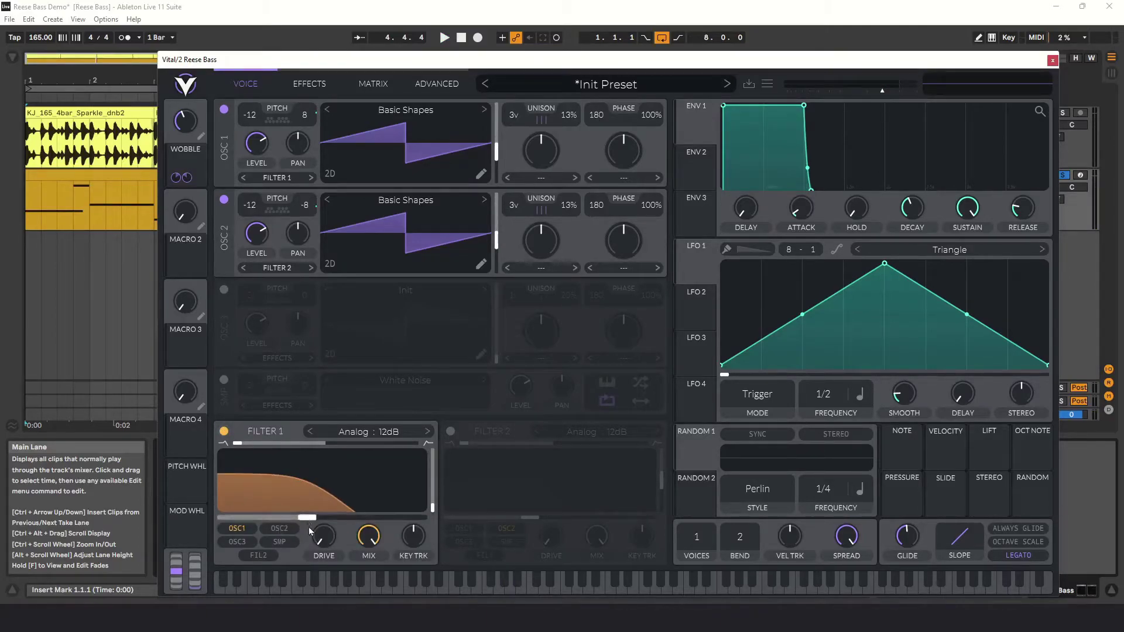
{"action": "left_click", "coordinate": [279, 528]}
{"action": "left_click_drag", "start_coordinate": [312, 519], "coordinate": [279, 514]}
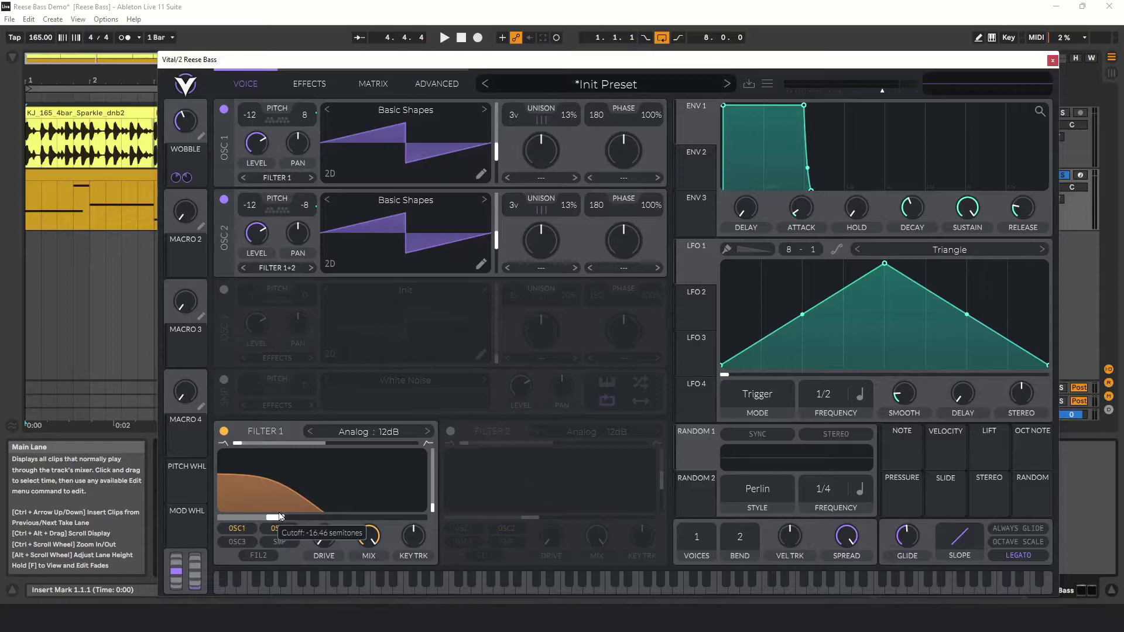
{"action": "mouse_move", "coordinate": [281, 516]}
{"action": "left_mouse_down"}
{"action": "mouse_move", "coordinate": [370, 507]}
{"action": "mouse_move", "coordinate": [316, 501]}
{"action": "mouse_move", "coordinate": [287, 506]}
{"action": "mouse_move", "coordinate": [303, 521]}
{"action": "mouse_move", "coordinate": [422, 518]}
{"action": "mouse_move", "coordinate": [297, 508]}
{"action": "left_mouse_up"}
{"action": "key", "text": "space"}
{"action": "key", "text": "space"}
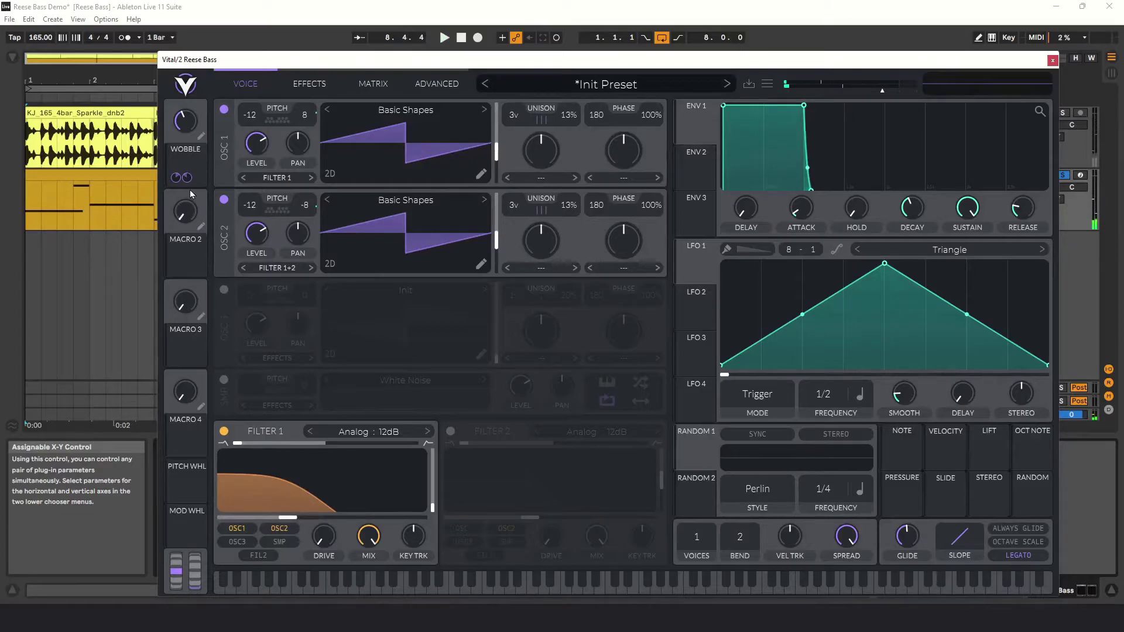
Step: Link Macro 2 to Filter 1's cutoff, set its range, and test the sweep during playback
{"action": "left_click_drag", "start_coordinate": [190, 258], "coordinate": [322, 492]}
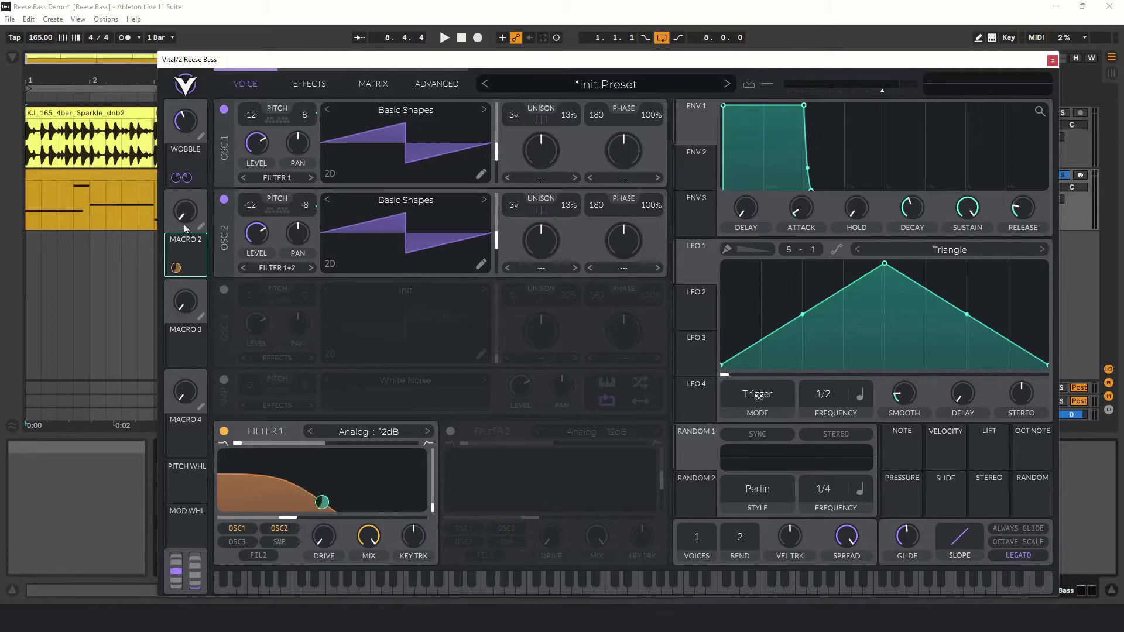
{"action": "left_click_drag", "start_coordinate": [185, 229], "coordinate": [201, 122]}
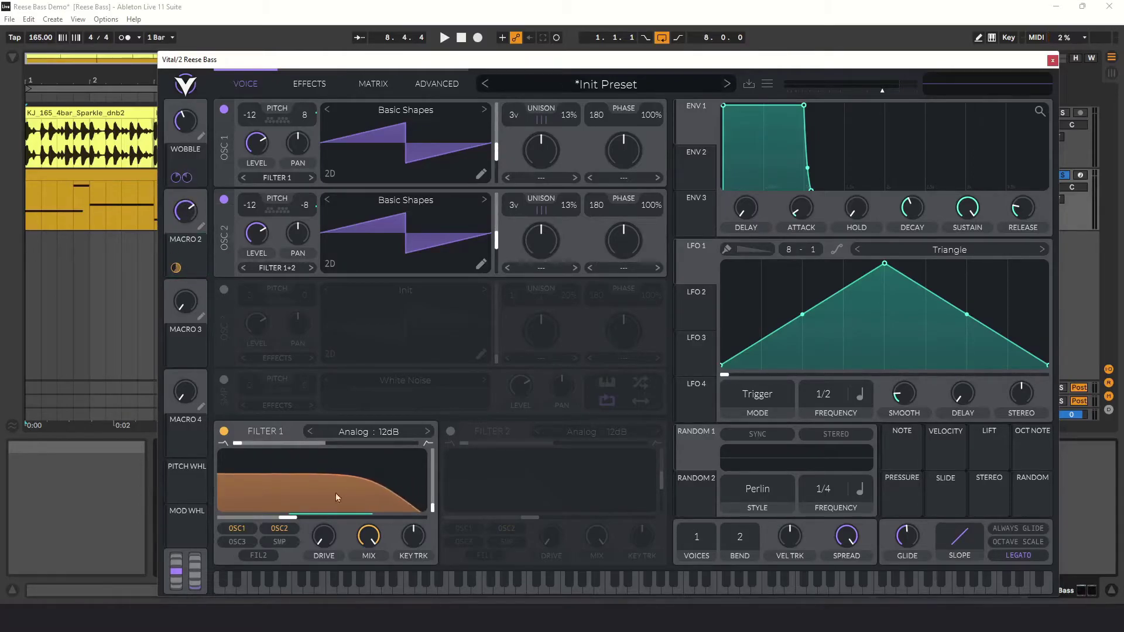
{"action": "left_click_drag", "start_coordinate": [322, 502], "coordinate": [293, 444]}
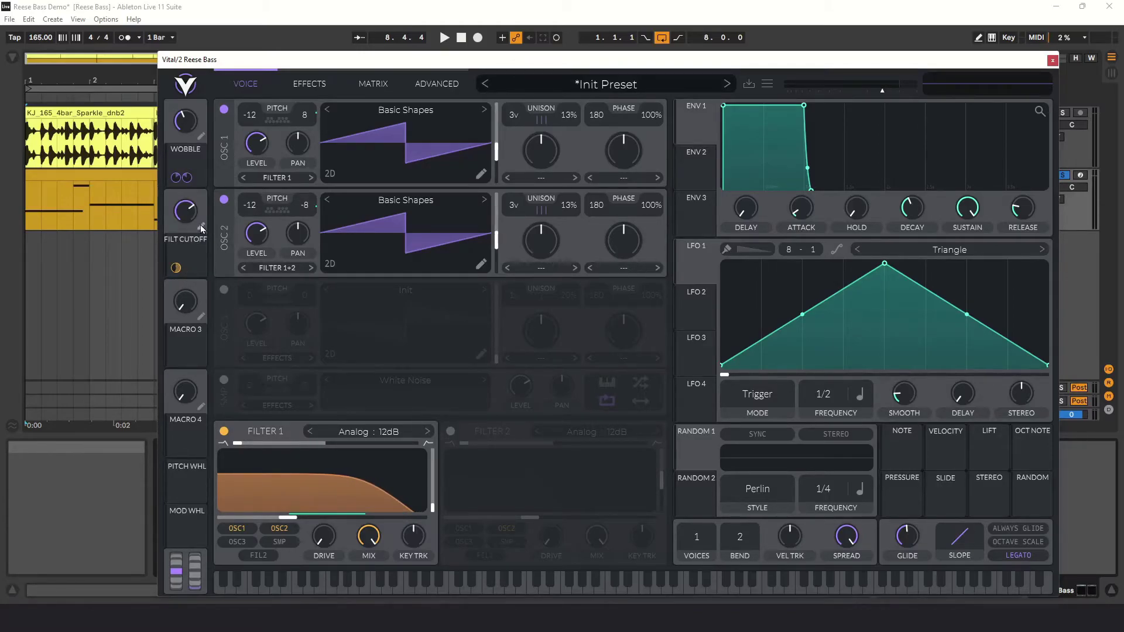
{"action": "key", "text": "space"}
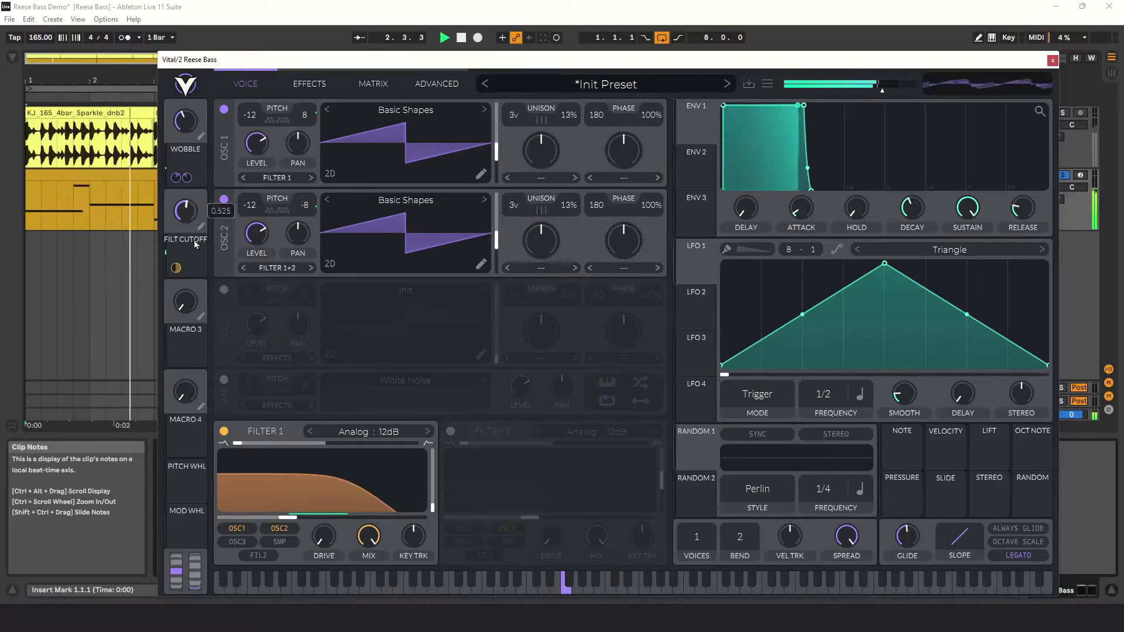
{"action": "left_click_drag", "start_coordinate": [193, 218], "coordinate": [205, 271]}
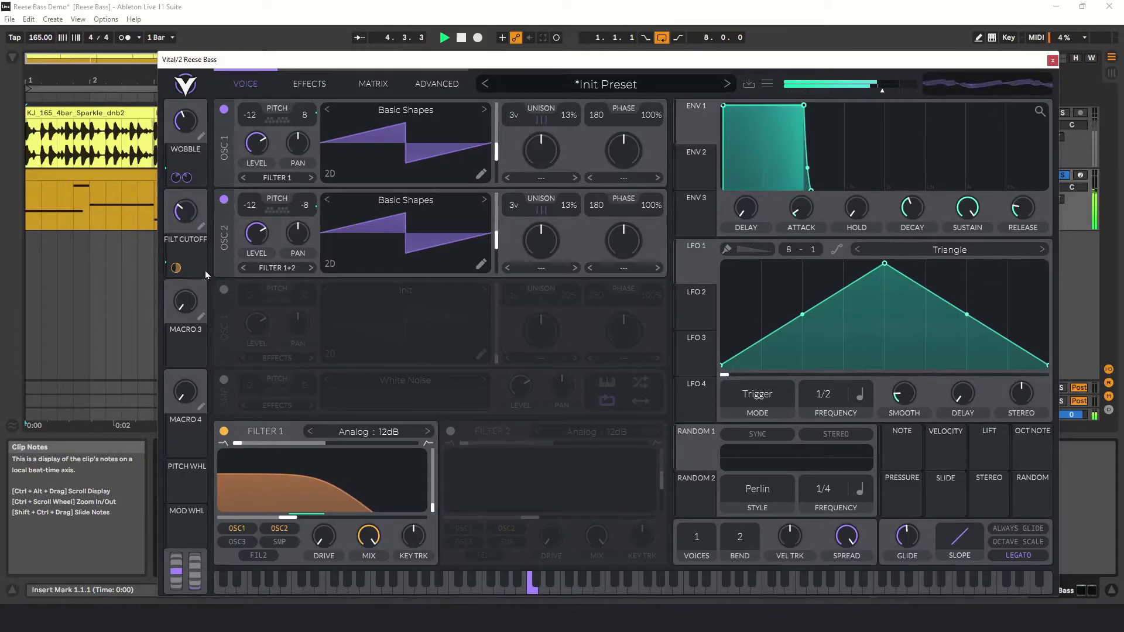
{"action": "left_click", "coordinate": [466, 39]}
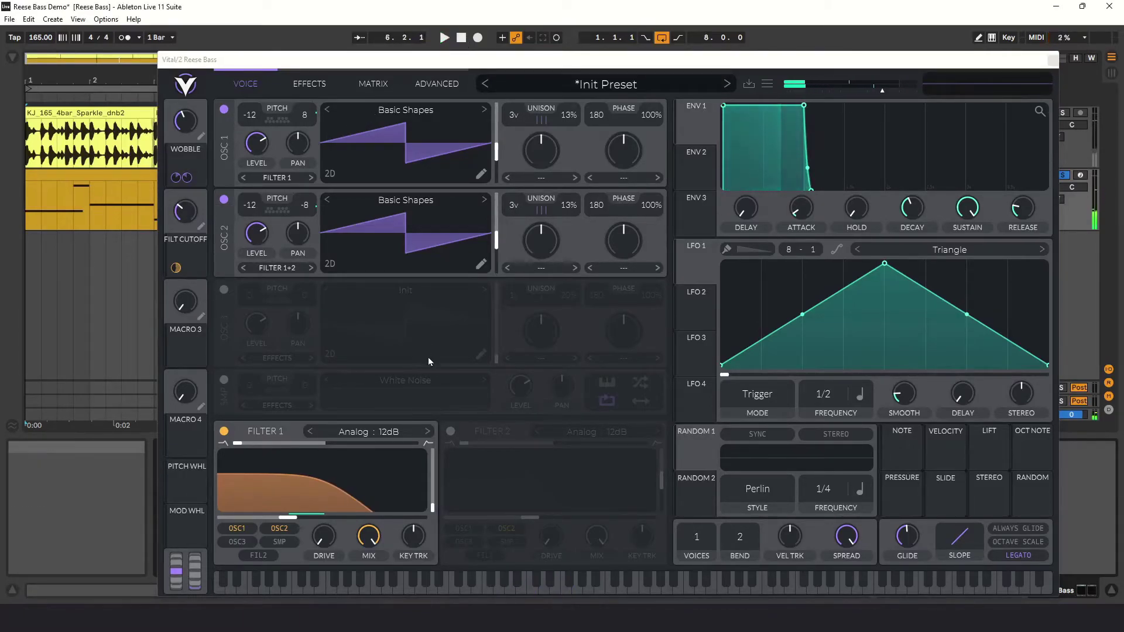
Step: Curve Envelope 1's release into a smoother fall and audition it with a quick playback
{"action": "left_click_drag", "start_coordinate": [817, 194], "coordinate": [799, 210]}
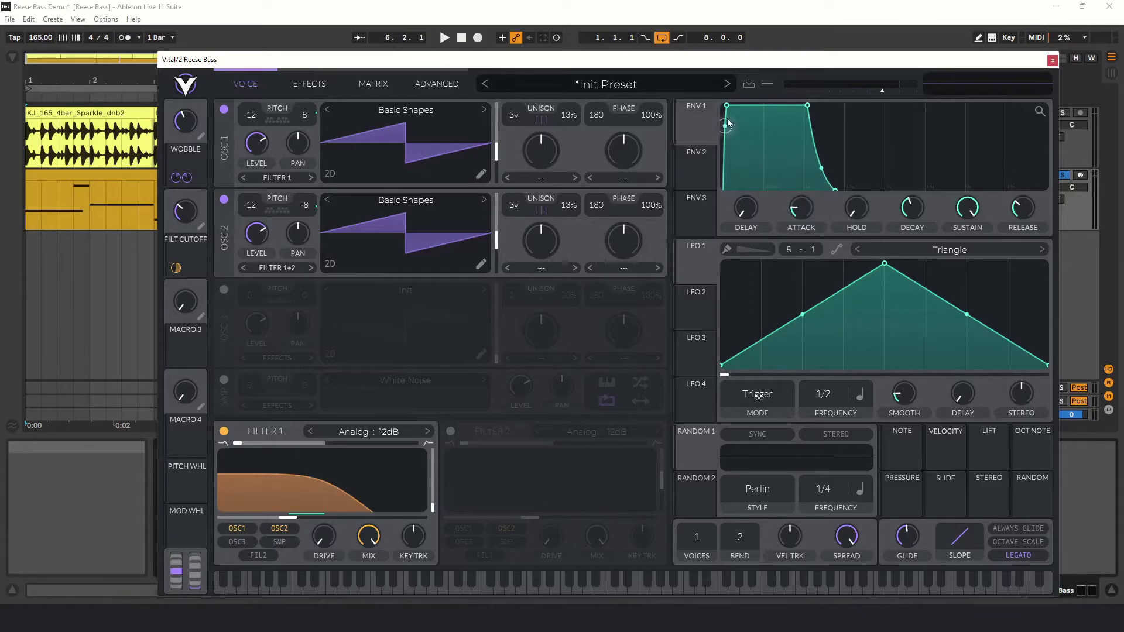
{"action": "key", "text": "space"}
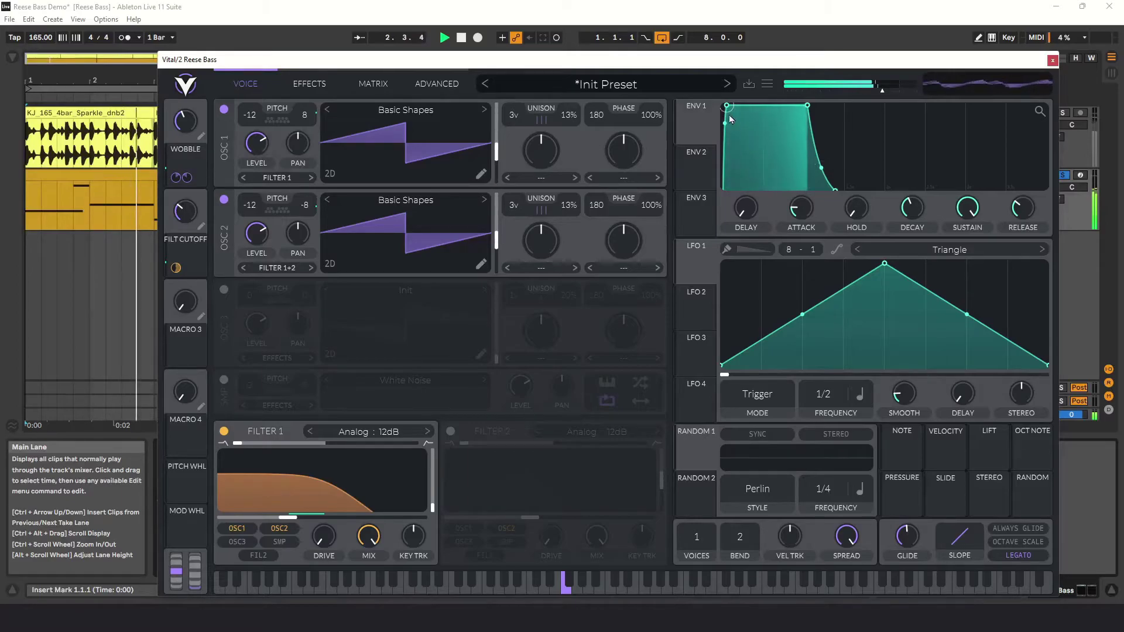
{"action": "key", "text": "space"}
Step: Switch on the Soft Clip distortion and boost its drive to 11.70 dB while playing
{"action": "left_click", "coordinate": [304, 85]}
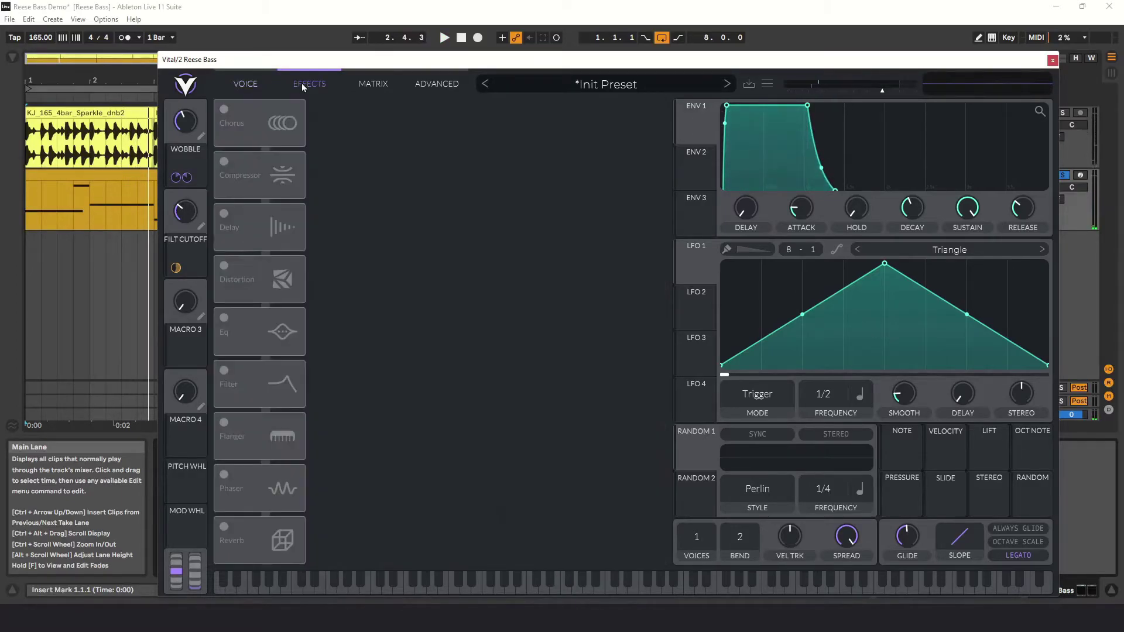
{"action": "left_click", "coordinate": [224, 267]}
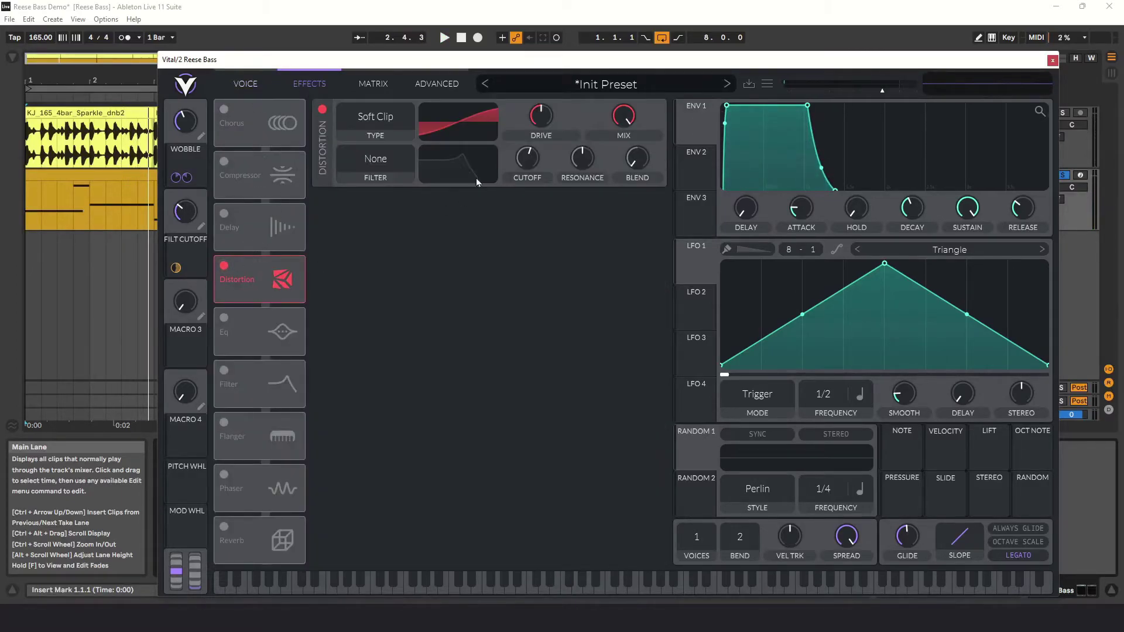
{"action": "key", "text": "space"}
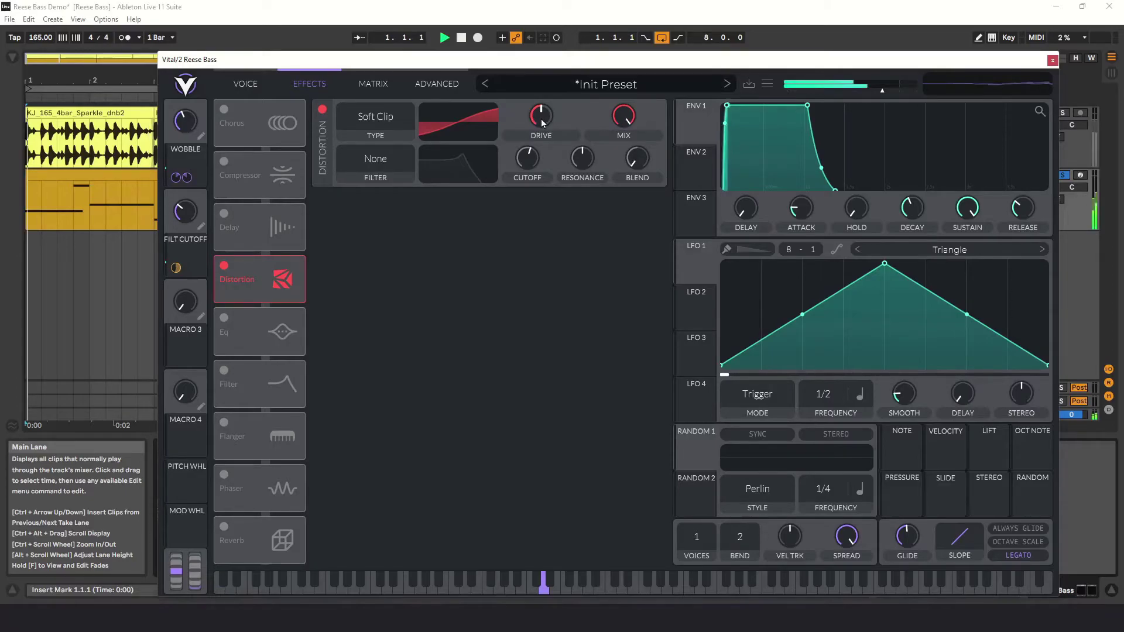
{"action": "left_click_drag", "start_coordinate": [542, 123], "coordinate": [548, 95]}
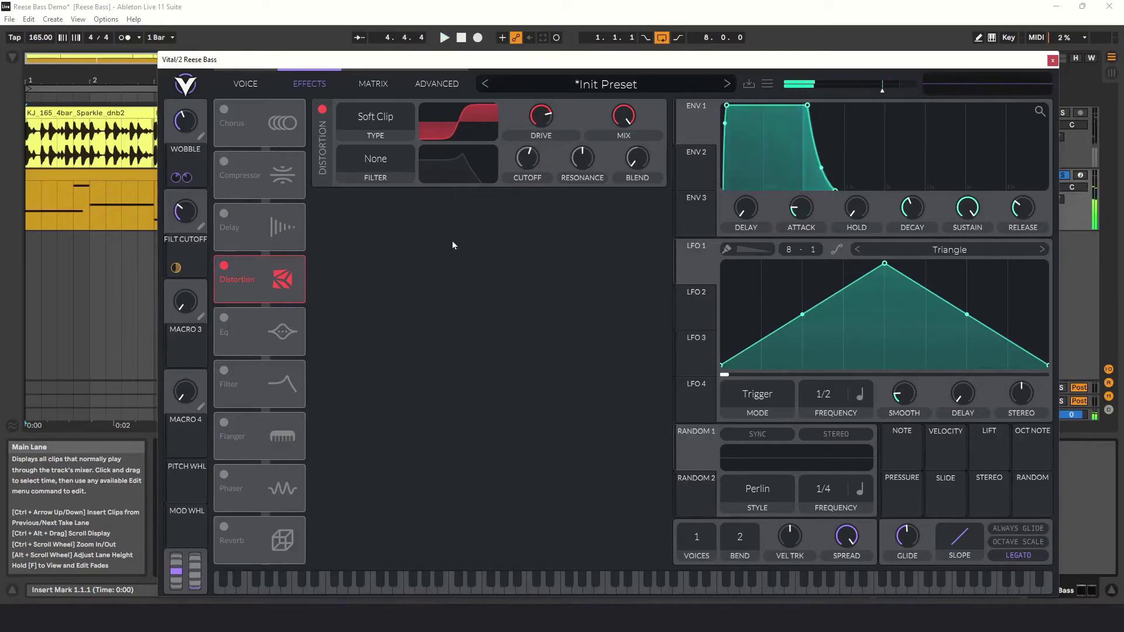
Step: Route Macro 3 to the distortion mix at about 0.84 and turn DISTORT up during playback
{"action": "left_click_drag", "start_coordinate": [186, 350], "coordinate": [623, 116]}
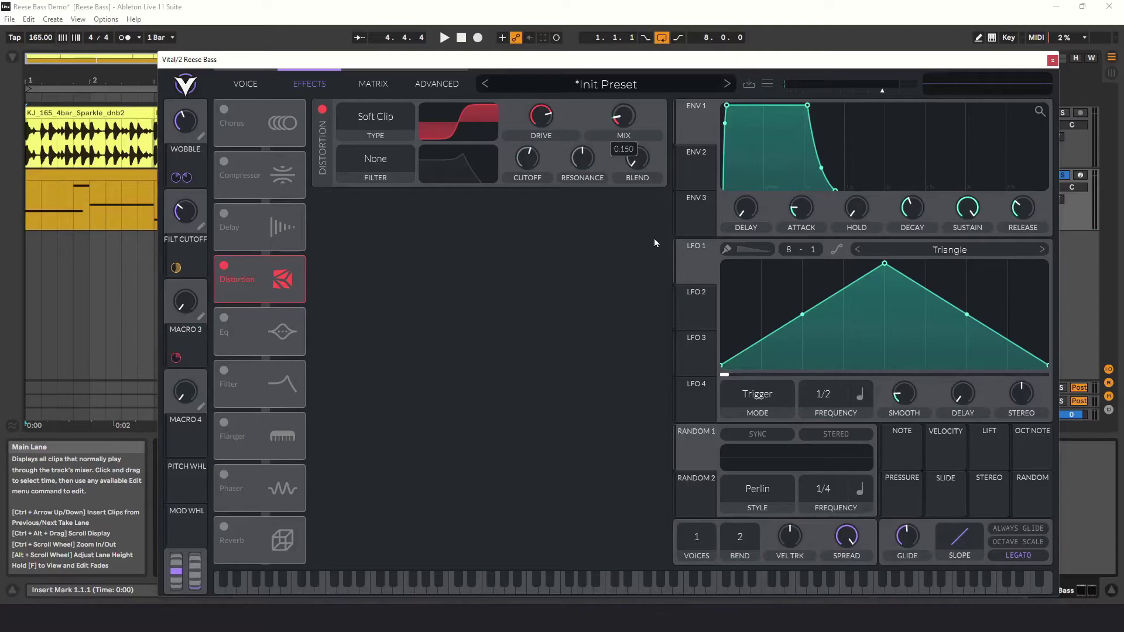
{"action": "mouse_move", "coordinate": [624, 149]}
{"action": "left_click_drag", "start_coordinate": [624, 150], "coordinate": [624, 149]}
{"action": "key", "text": "space"}
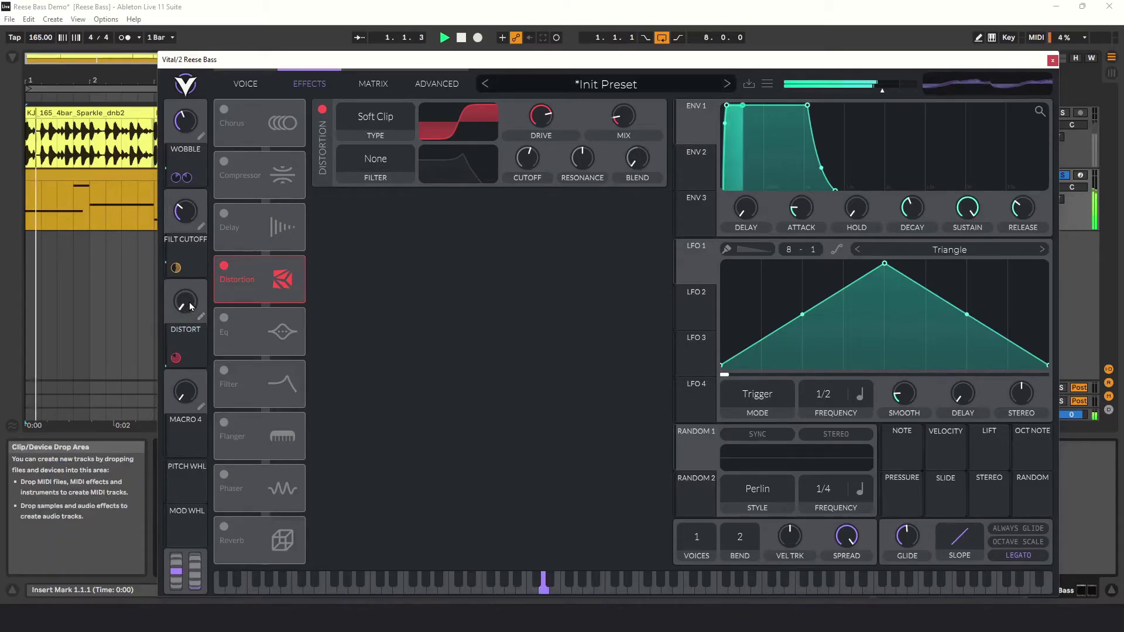
{"action": "left_click_drag", "start_coordinate": [188, 302], "coordinate": [213, 224]}
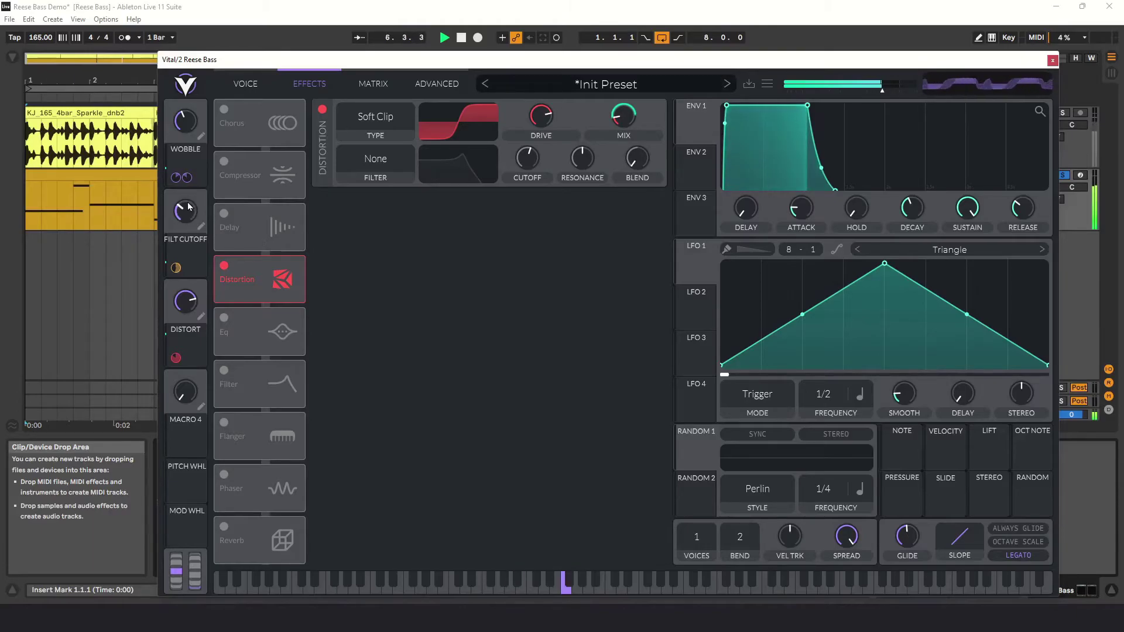
Step: Enable the compressor effect and audition it briefly
{"action": "left_click", "coordinate": [223, 162]}
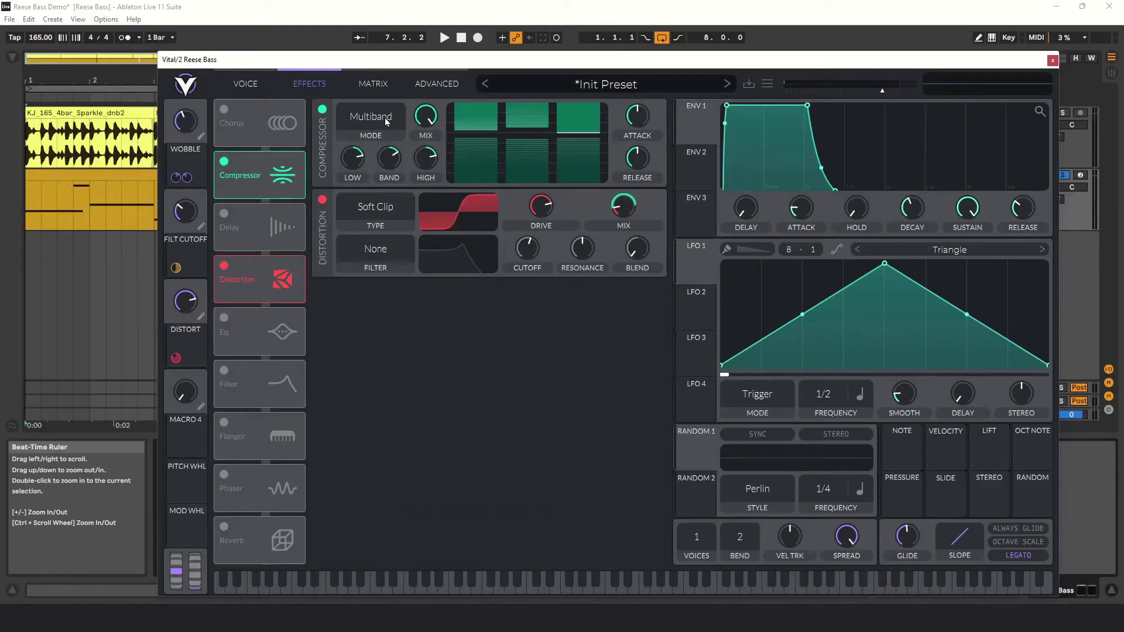
{"action": "key", "text": "space"}
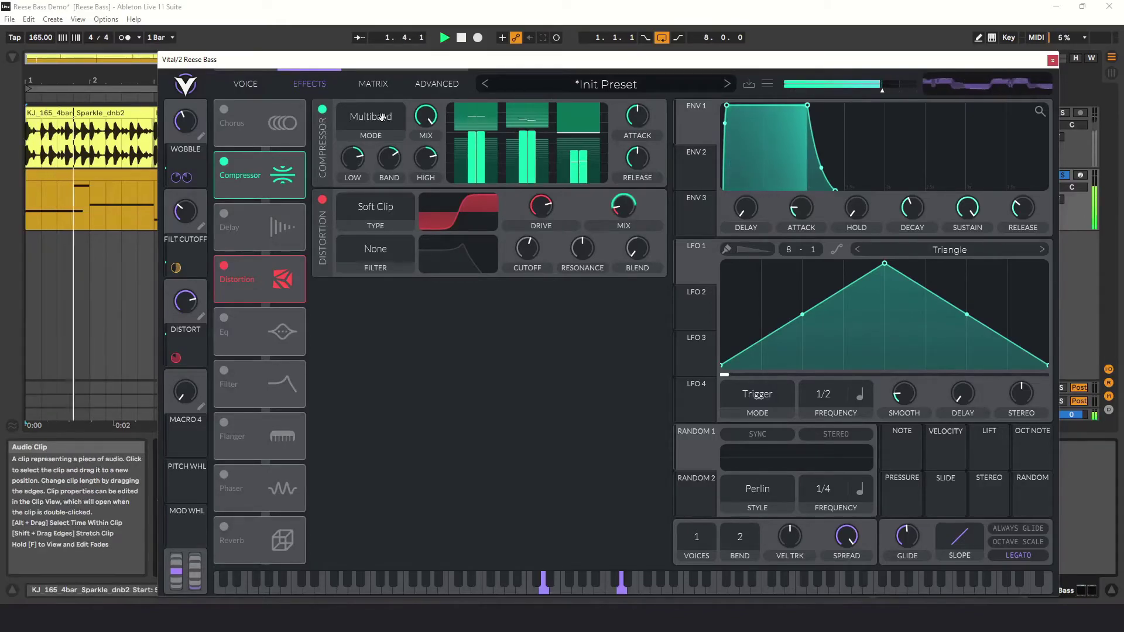
{"action": "key", "text": "space"}
Step: Set the compressor to Single Band mode and compare it on and off during playback
{"action": "left_click", "coordinate": [382, 117]}
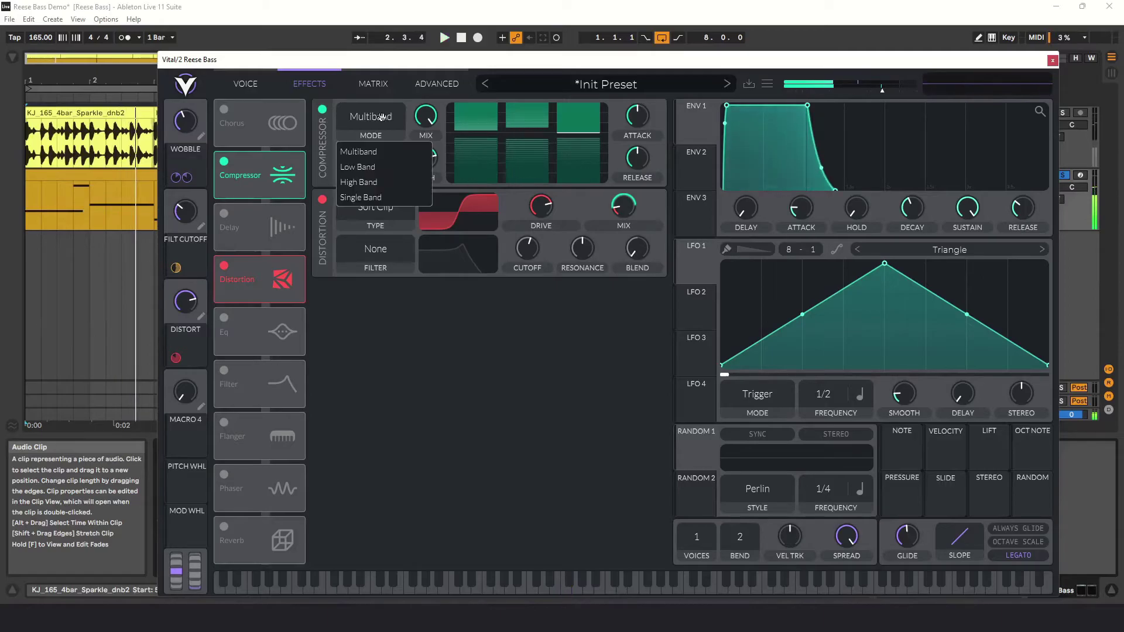
{"action": "left_click", "coordinate": [360, 197]}
{"action": "key", "text": "space"}
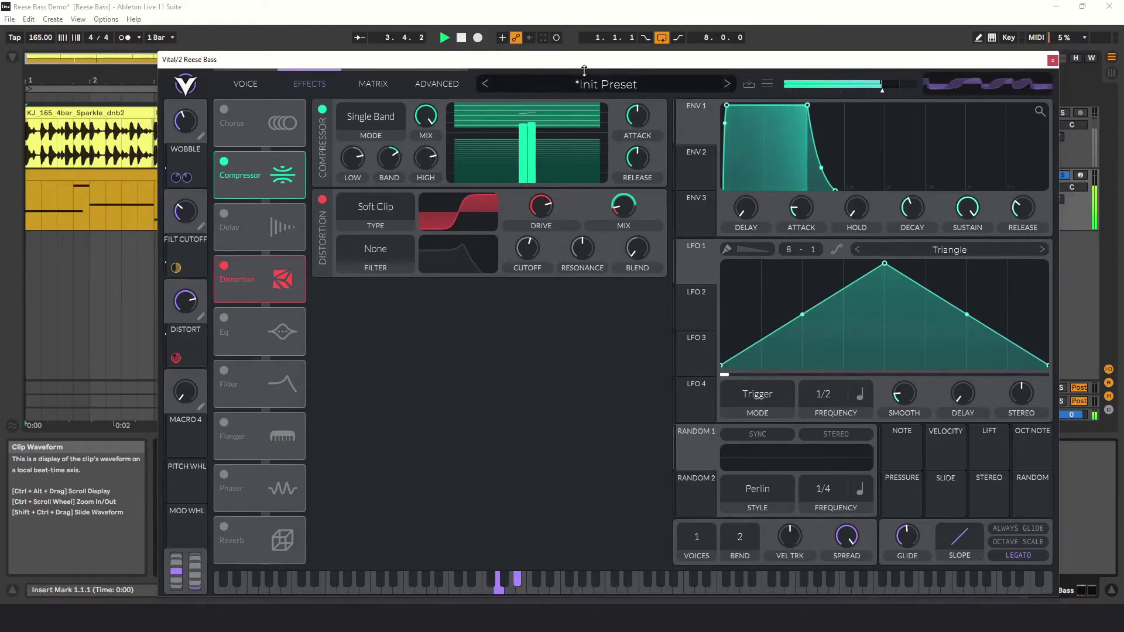
{"action": "left_click", "coordinate": [323, 109]}
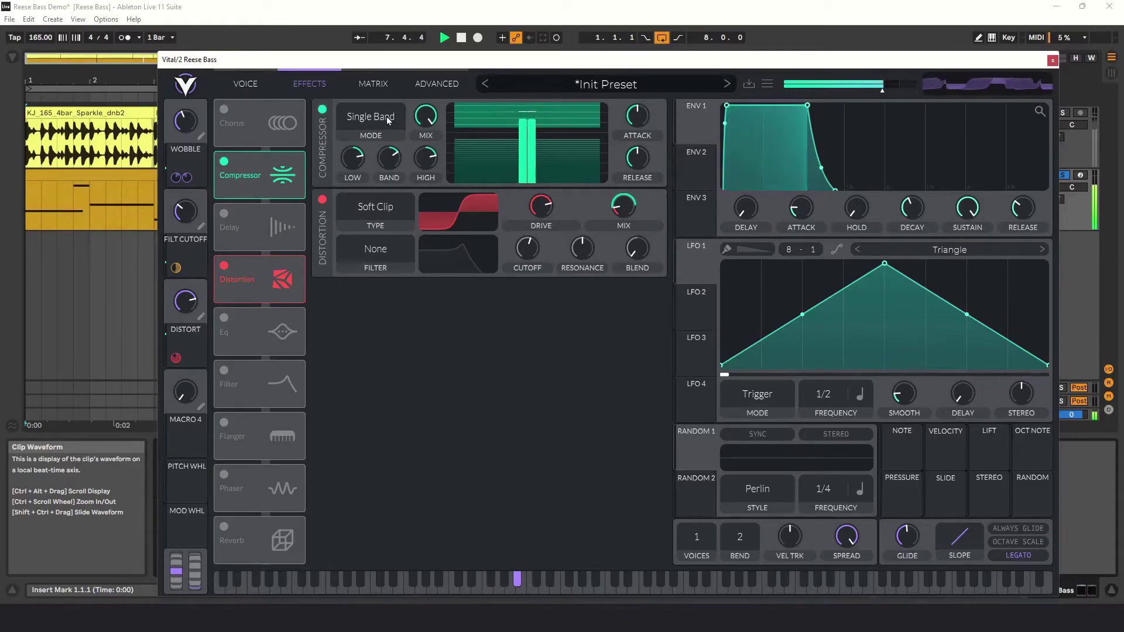
{"action": "key", "text": "space"}
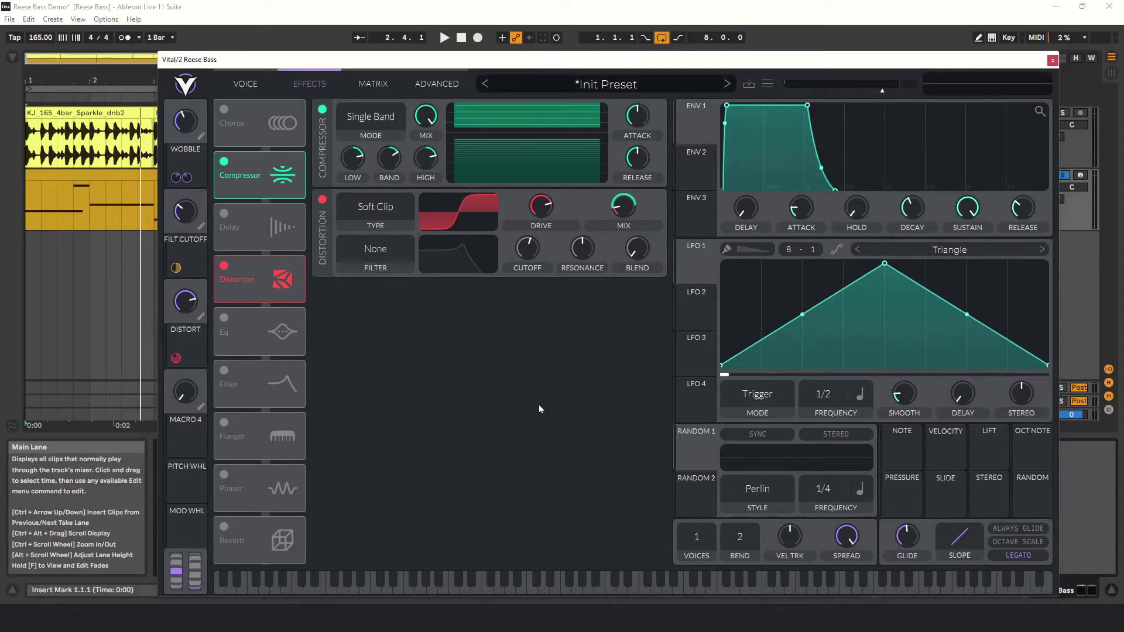
Step: Unsolo the bass, lower DISTORT to about 0.735 over the full arrangement, and close Vital
{"action": "left_click", "coordinate": [1063, 175]}
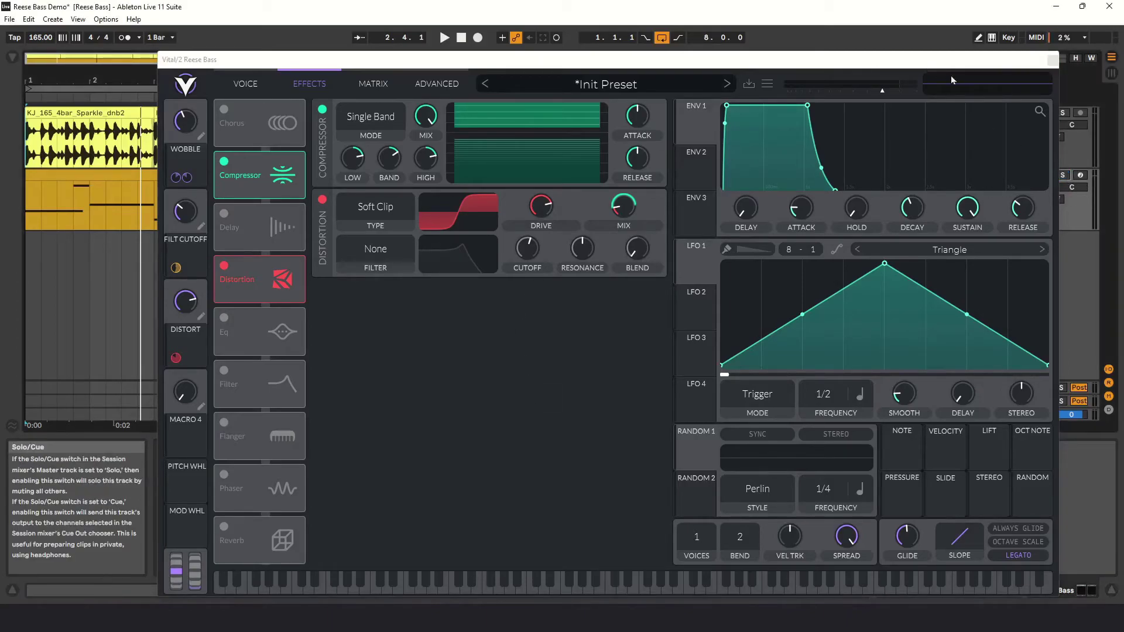
{"action": "key", "text": "space"}
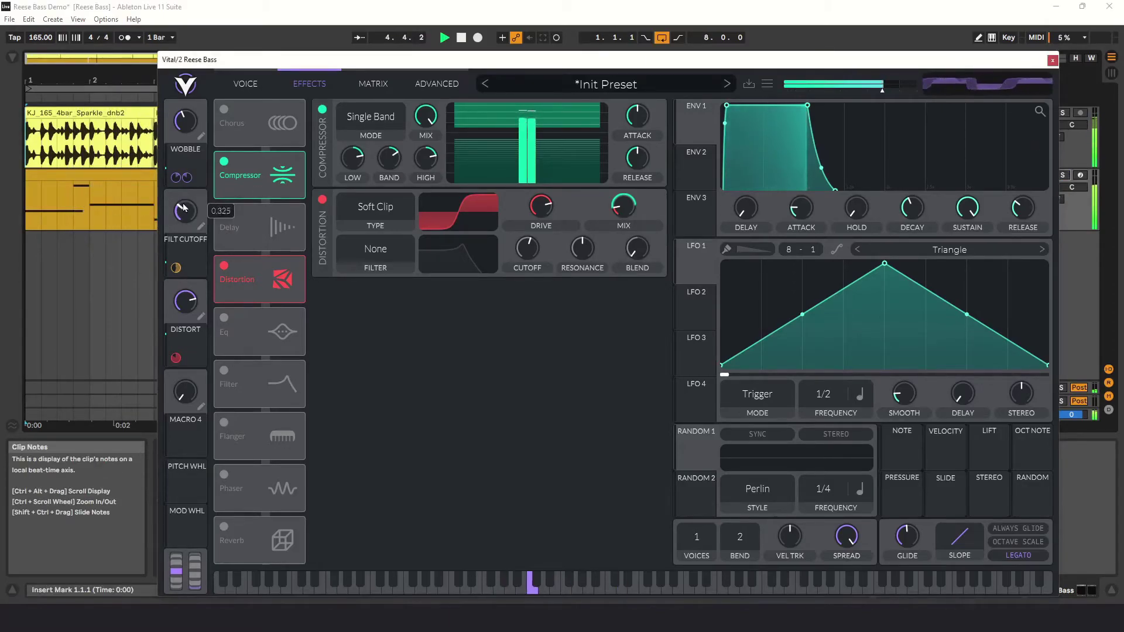
{"action": "mouse_move", "coordinate": [189, 200]}
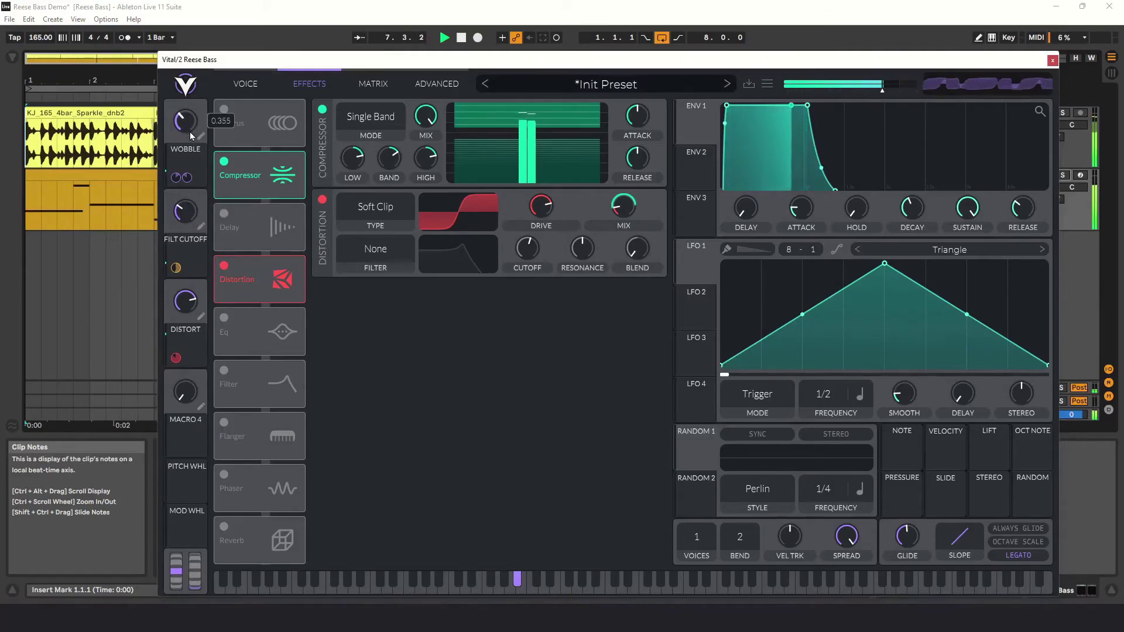
{"action": "mouse_move", "coordinate": [188, 309]}
{"action": "left_click_drag", "start_coordinate": [186, 309], "coordinate": [192, 311]}
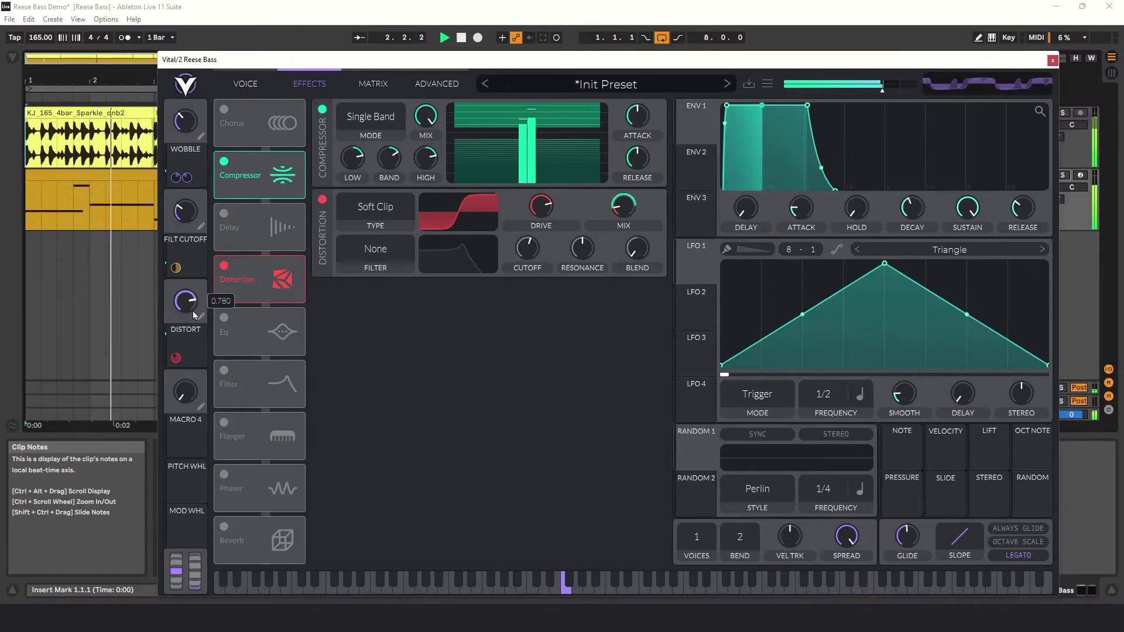
{"action": "left_click", "coordinate": [1051, 60]}
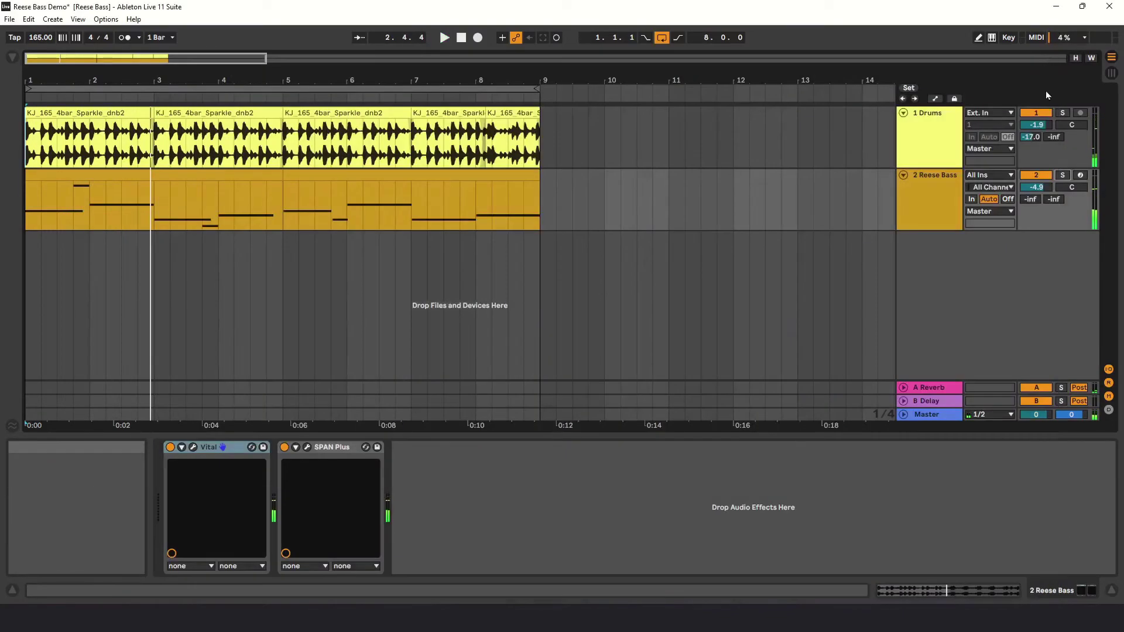
Step: View the Reese Bass spectrum in SPAN Plus during playback, then show the Master track's analyzer
{"action": "left_click", "coordinate": [307, 447]}
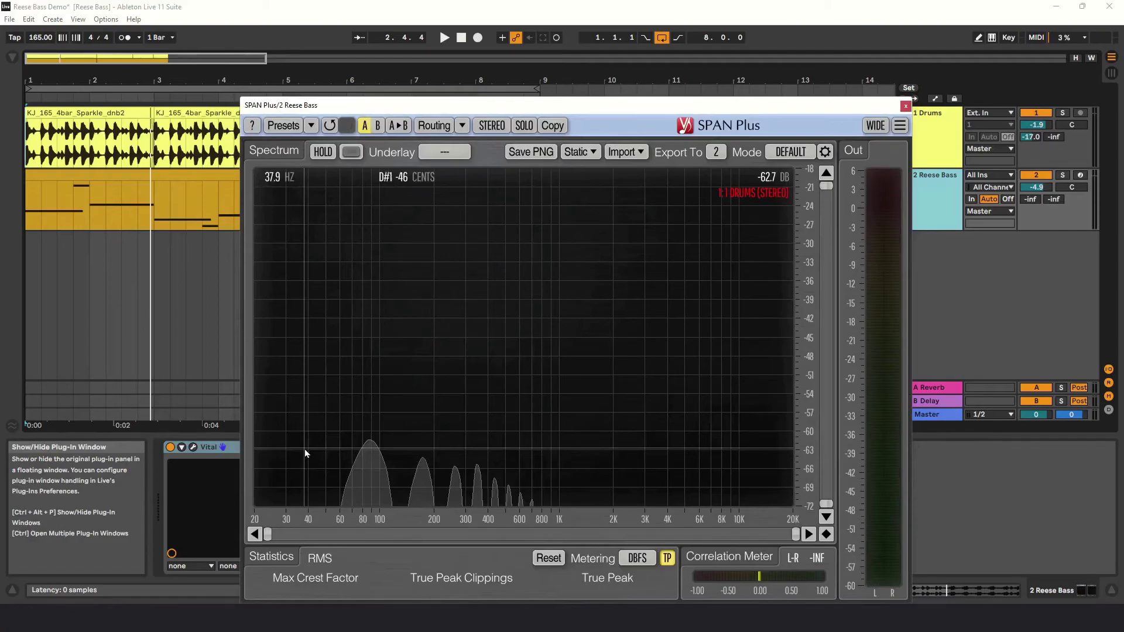
{"action": "key", "text": "space"}
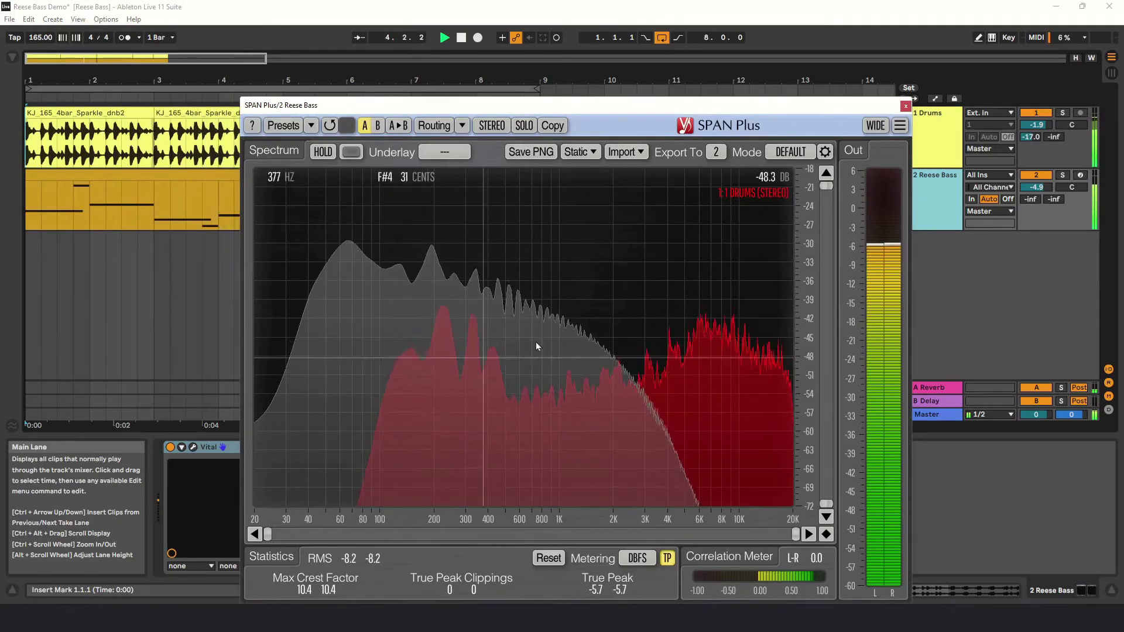
{"action": "key", "text": "space"}
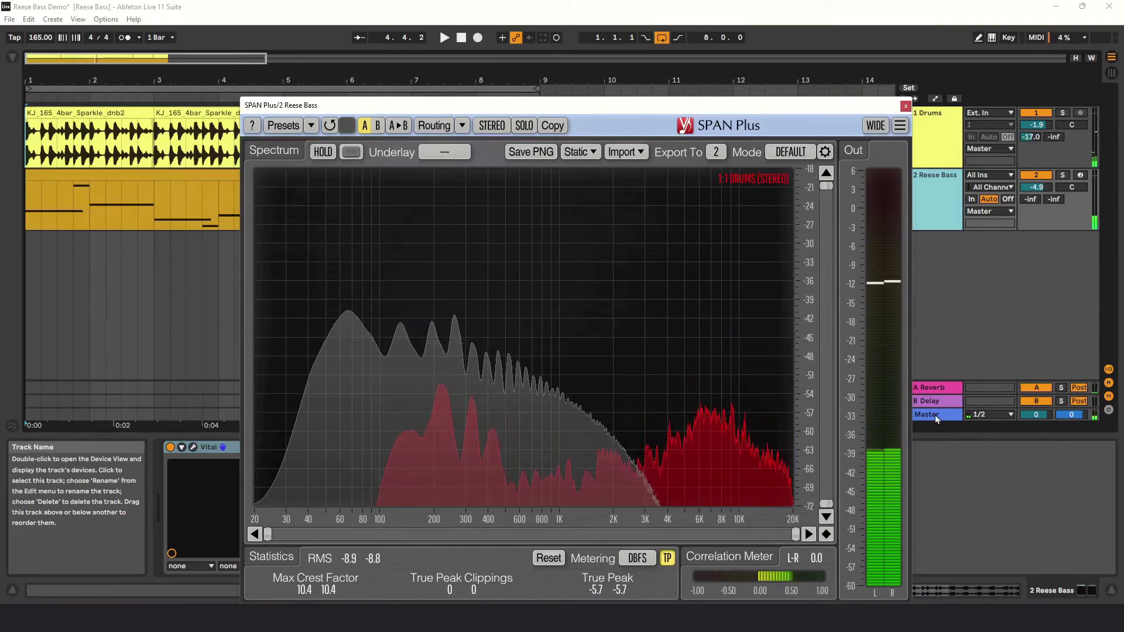
{"action": "left_click", "coordinate": [936, 416]}
Step: Lower the Reese Bass track to about -7.2 dB while playing, stop, and reopen Vital
{"action": "key", "text": "space"}
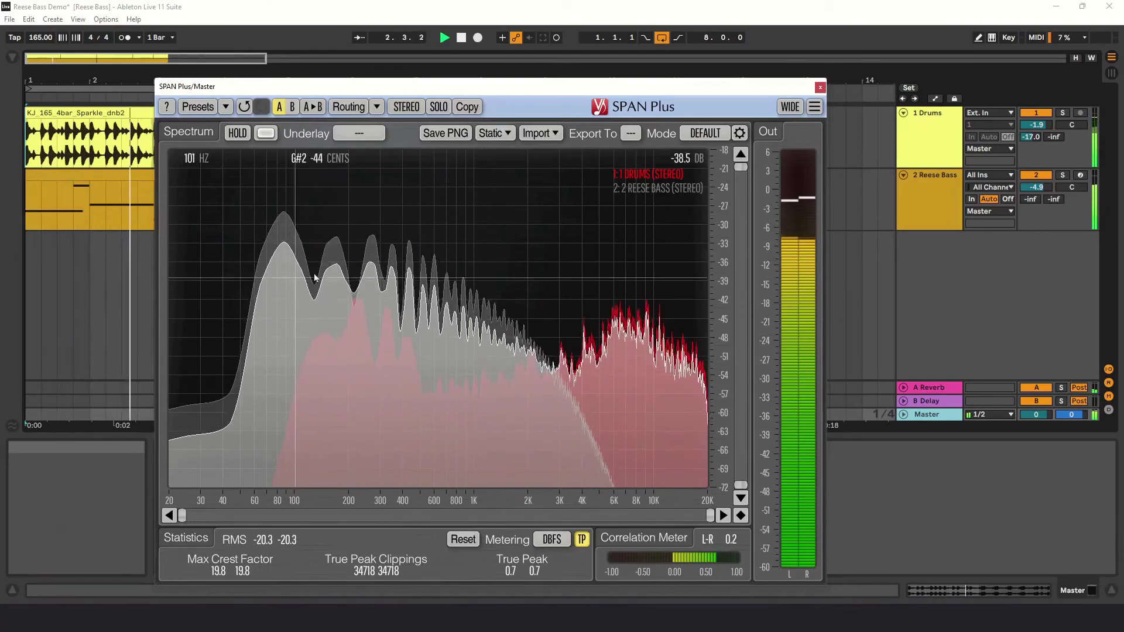
{"action": "left_click_drag", "start_coordinate": [1037, 187], "coordinate": [1037, 201]}
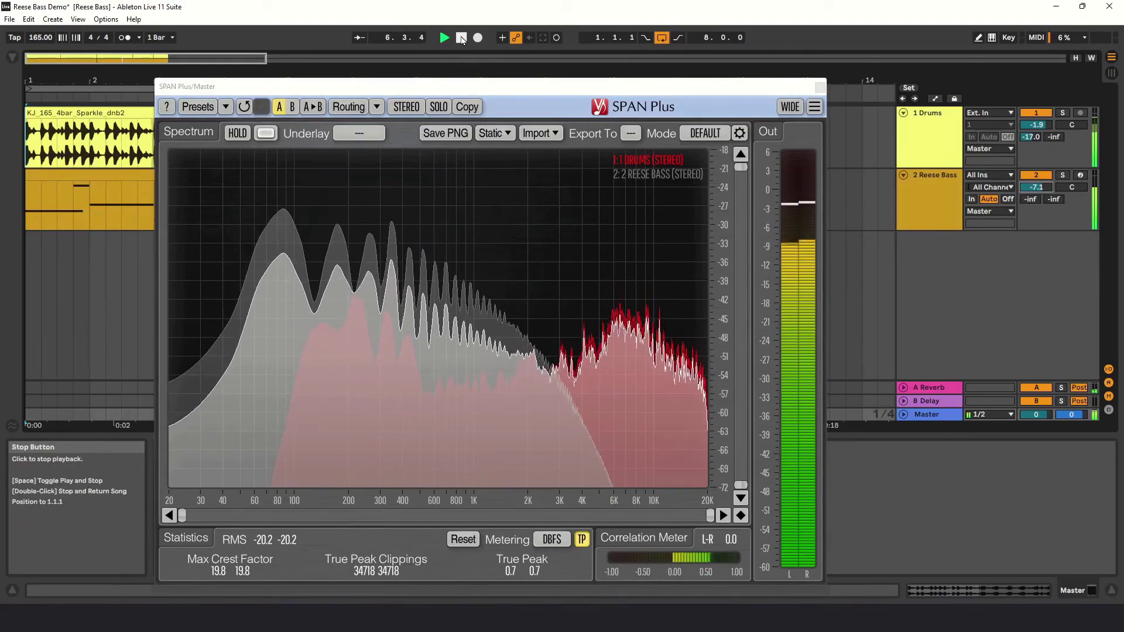
{"action": "left_click", "coordinate": [461, 38]}
{"action": "left_click", "coordinate": [284, 436]}
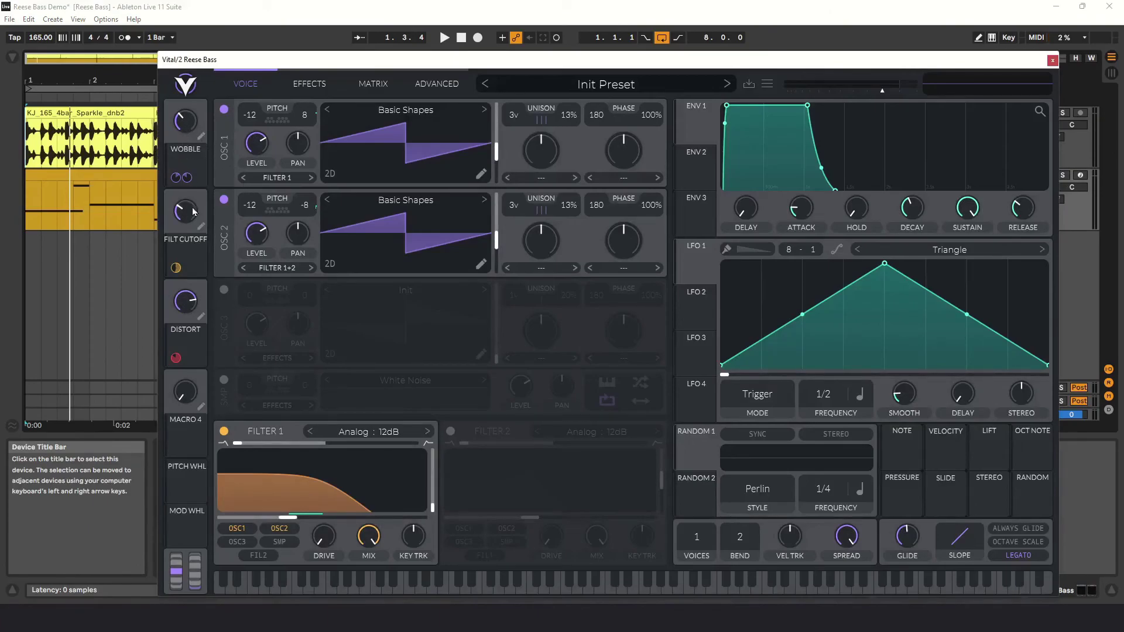
Step: Sweep the FILT CUTOFF macro from 0.04 up to about 0.215, back to 0.06, then higher during playback
{"action": "left_click_drag", "start_coordinate": [187, 216], "coordinate": [191, 252]}
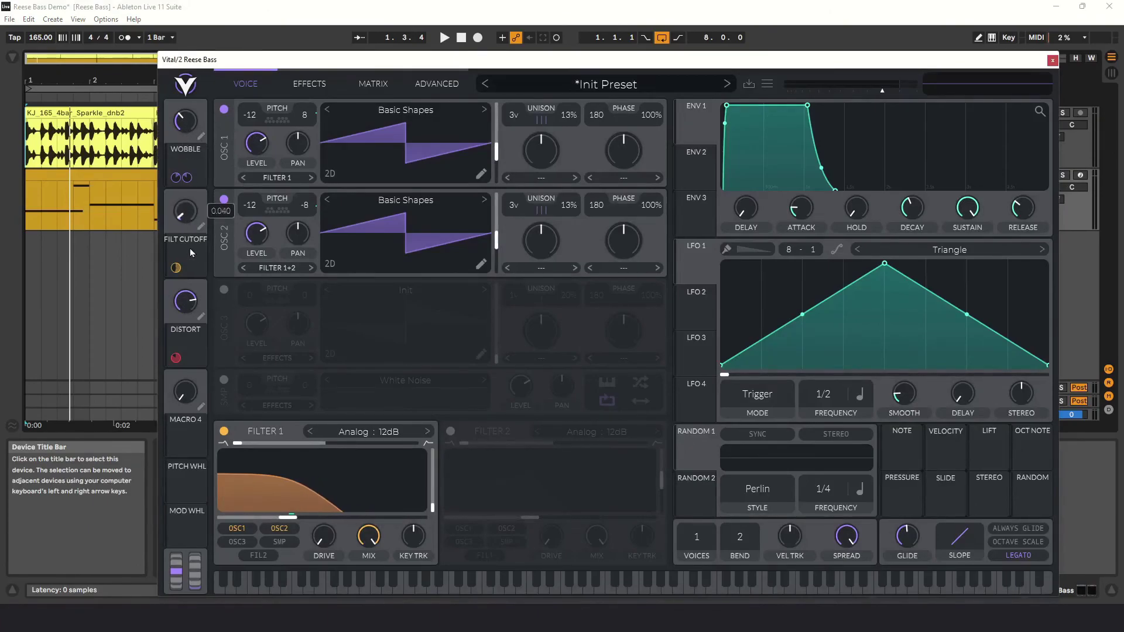
{"action": "key", "text": "space"}
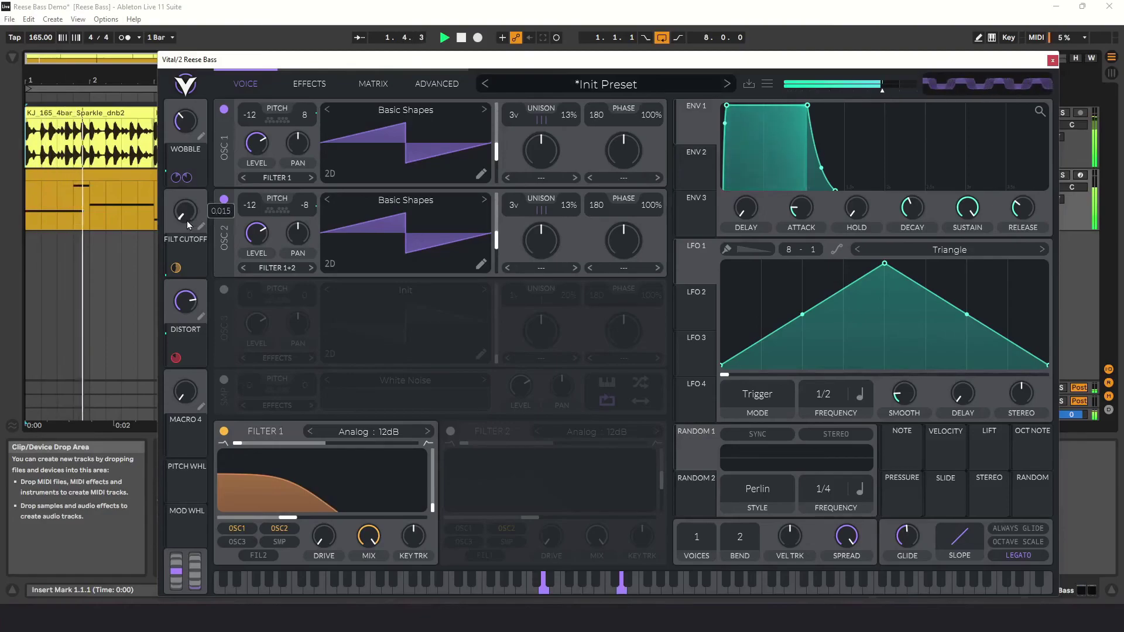
{"action": "left_click_drag", "start_coordinate": [191, 214], "coordinate": [195, 210]}
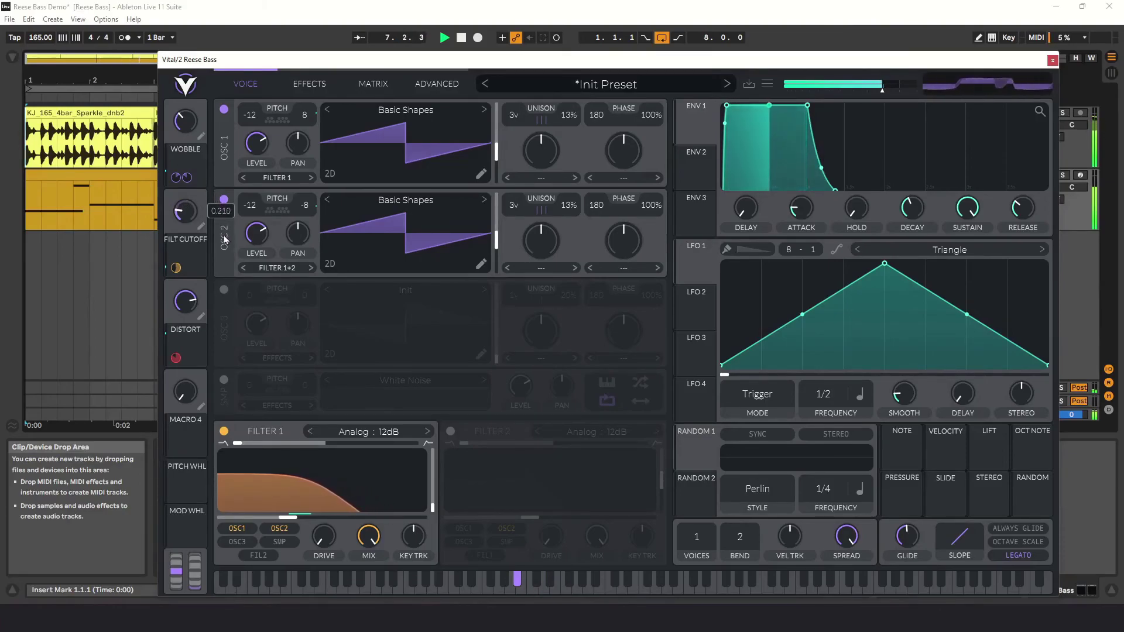
{"action": "left_click_drag", "start_coordinate": [224, 235], "coordinate": [337, 265]}
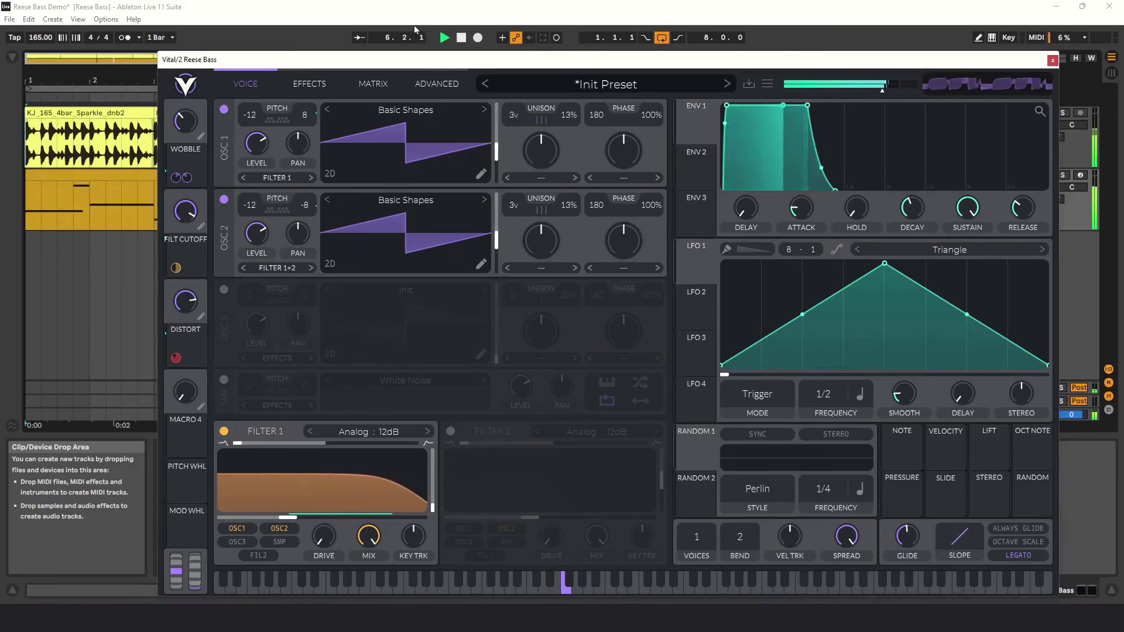
{"action": "left_click", "coordinate": [461, 37]}
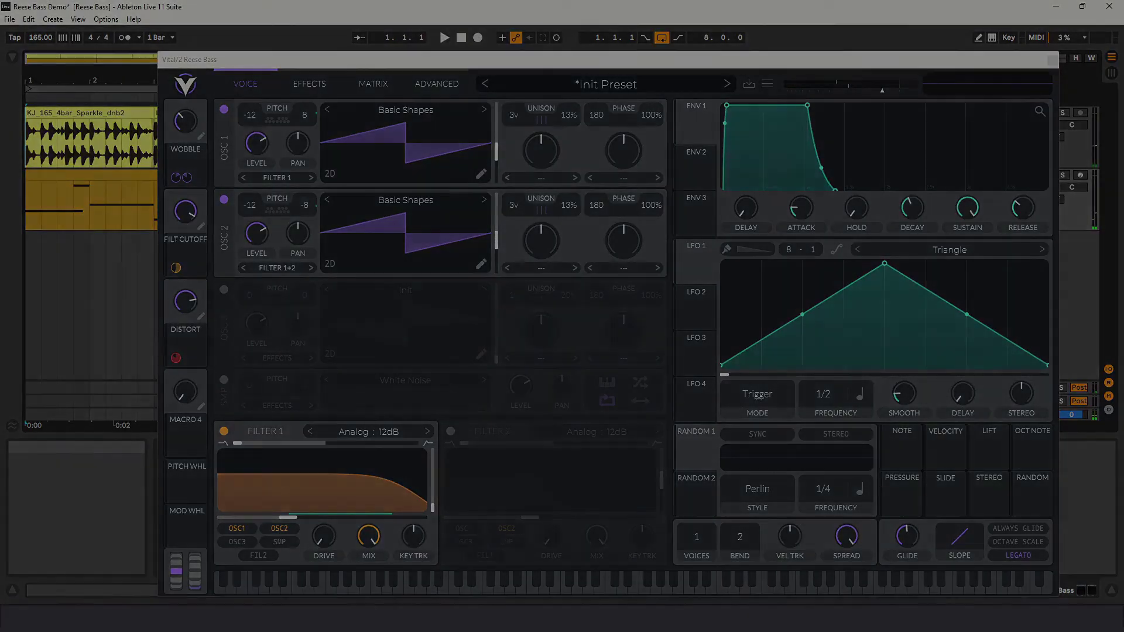